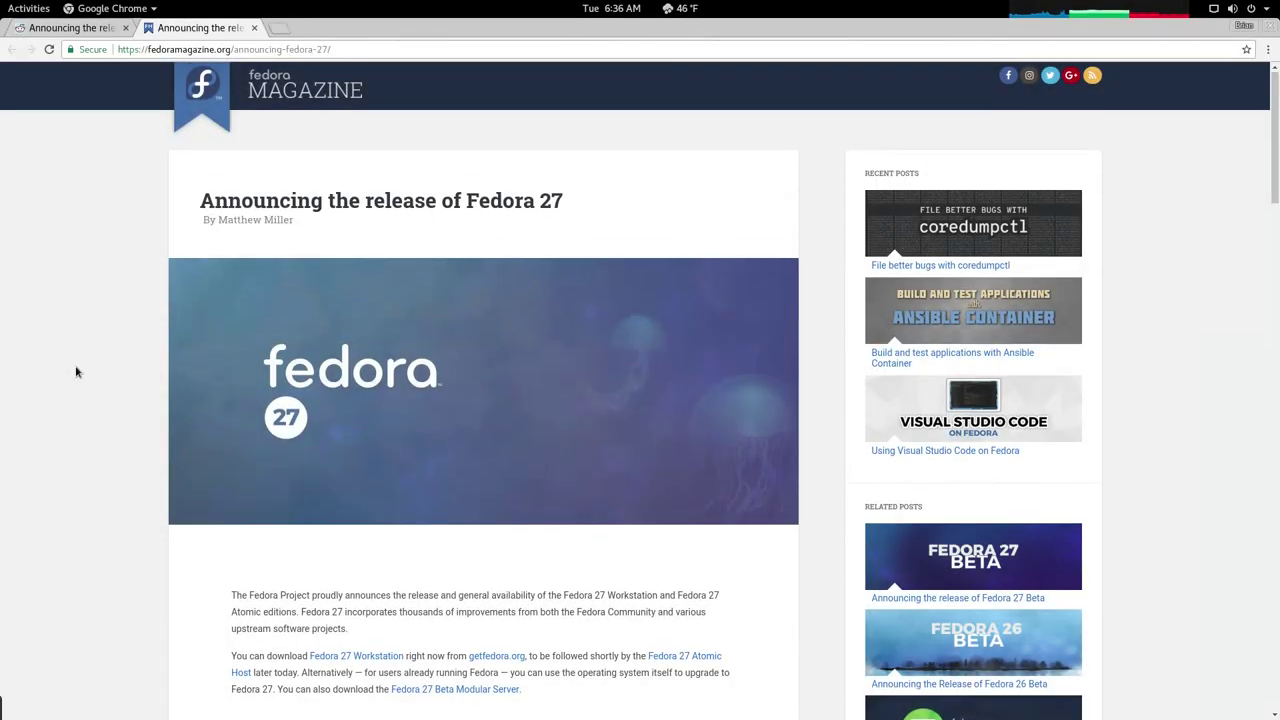
Step: Scroll the Fedora 27 announcement down to the Workstation section and open the system menu
scroll(75, 371, "down", 1)
scroll(75, 371, "down", 3)
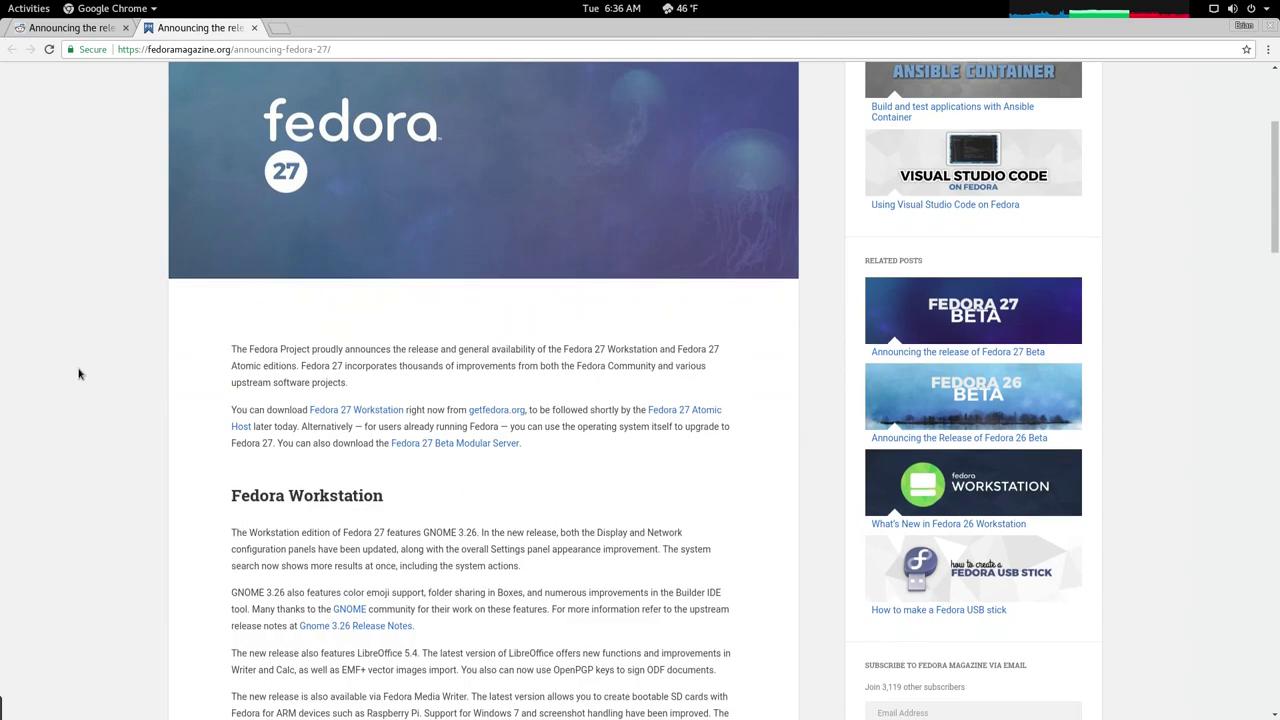
scroll(79, 373, "down", 3)
scroll(79, 373, "down", 1)
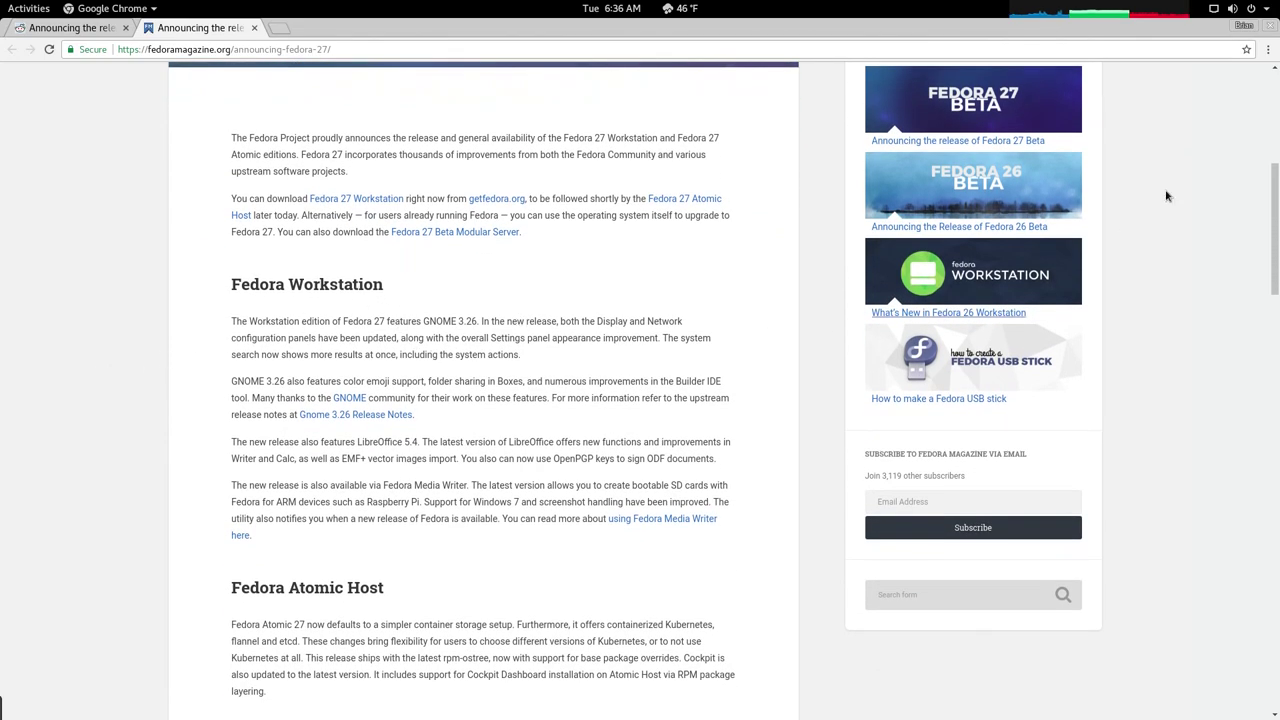
left_click(1266, 9)
Step: Open Settings Details to confirm Fedora 26, then refresh the Updates list in GNOME Software
left_click(1112, 296)
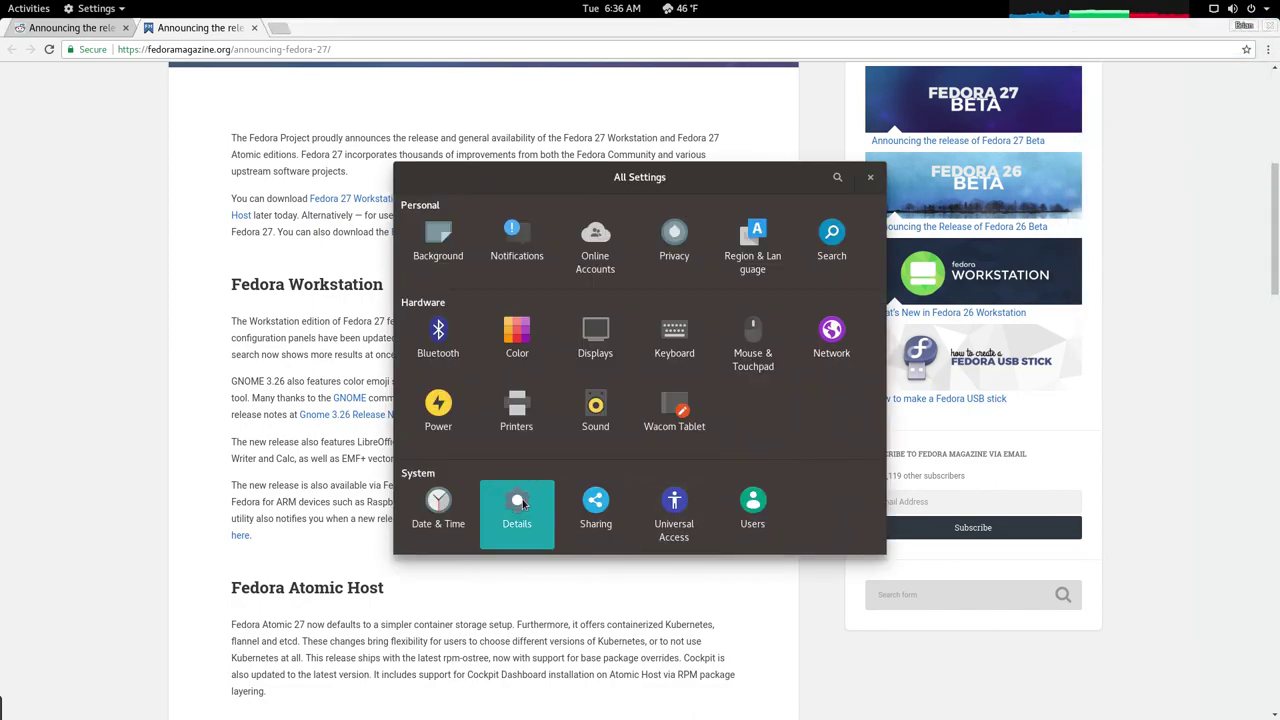
left_click(523, 505)
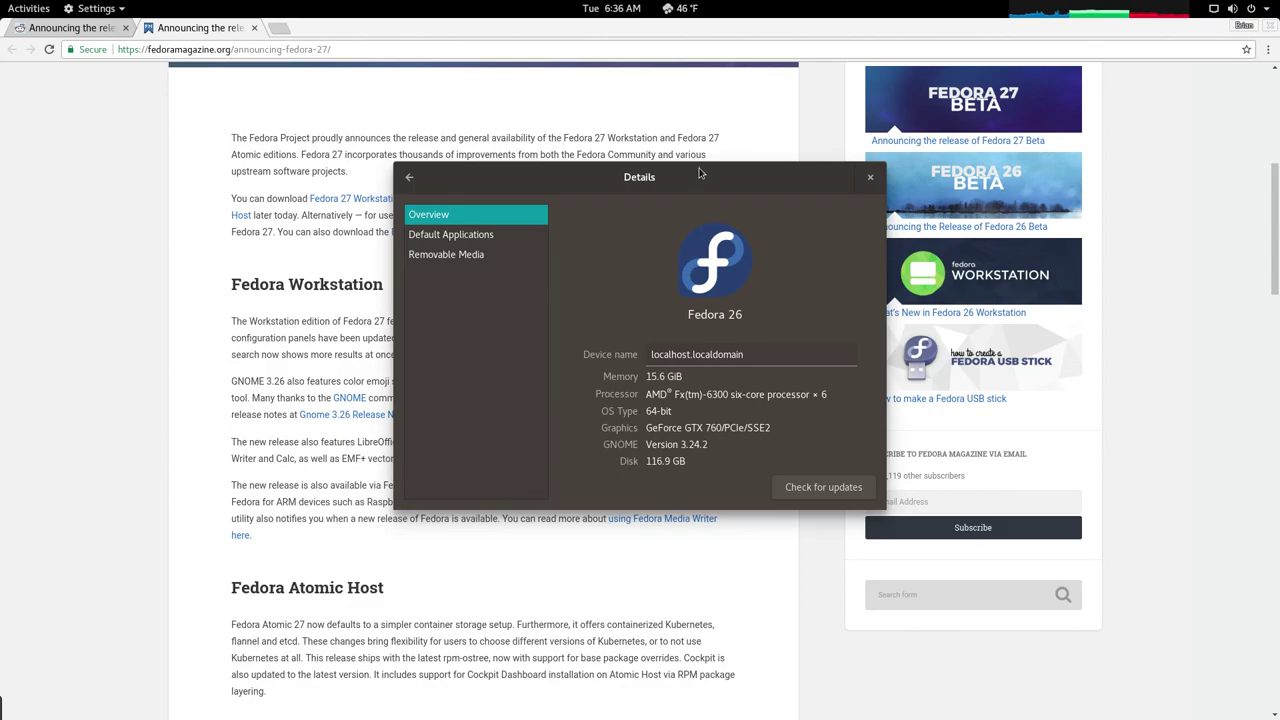
left_click_drag(700, 176, 962, 94)
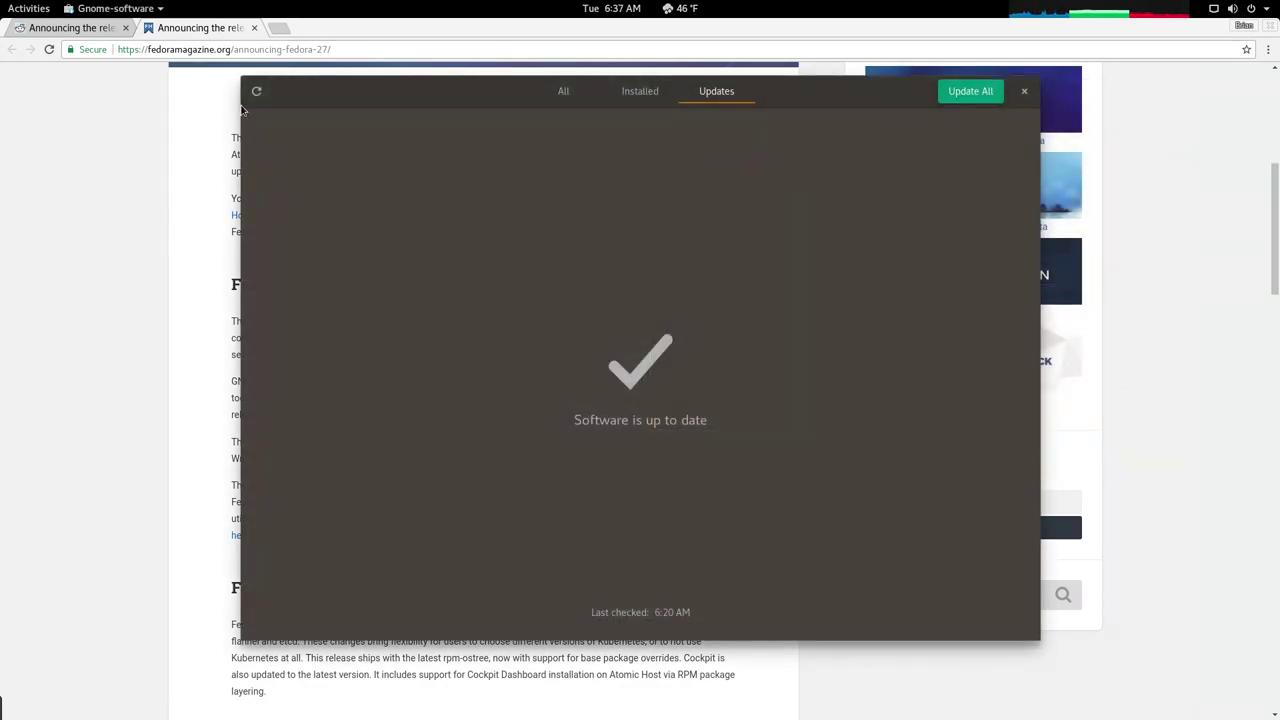
left_click(257, 91)
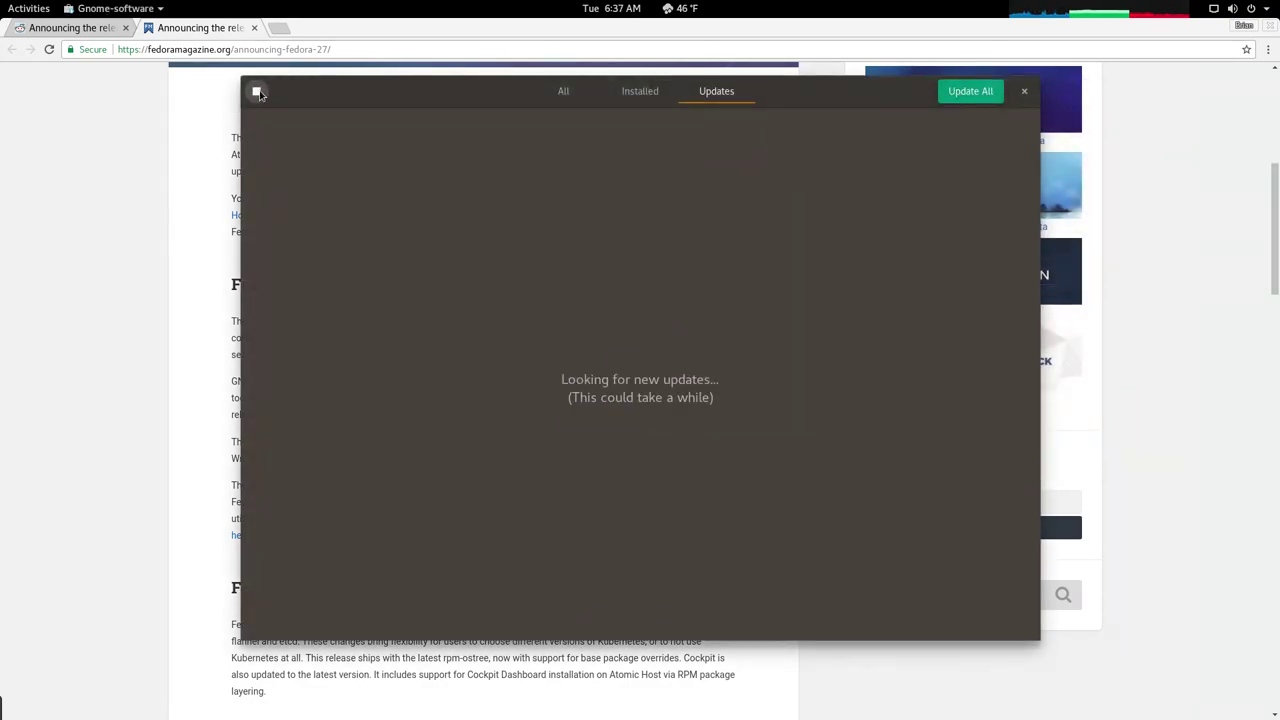
left_click_drag(443, 91, 417, 83)
Step: Open the Fedora 27 ChangeSet page in a new tab and read down to No More Alphas
left_click(145, 198)
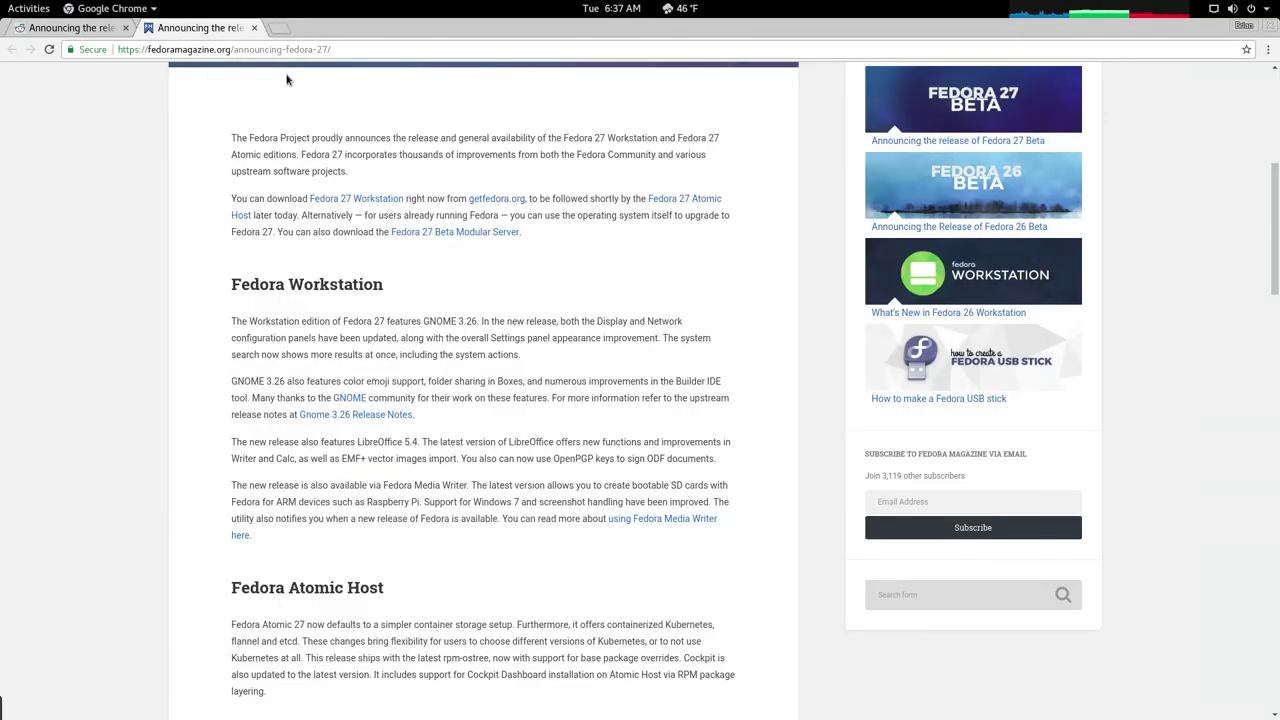
middle_click(278, 29)
scroll(1013, 408, "down", 5)
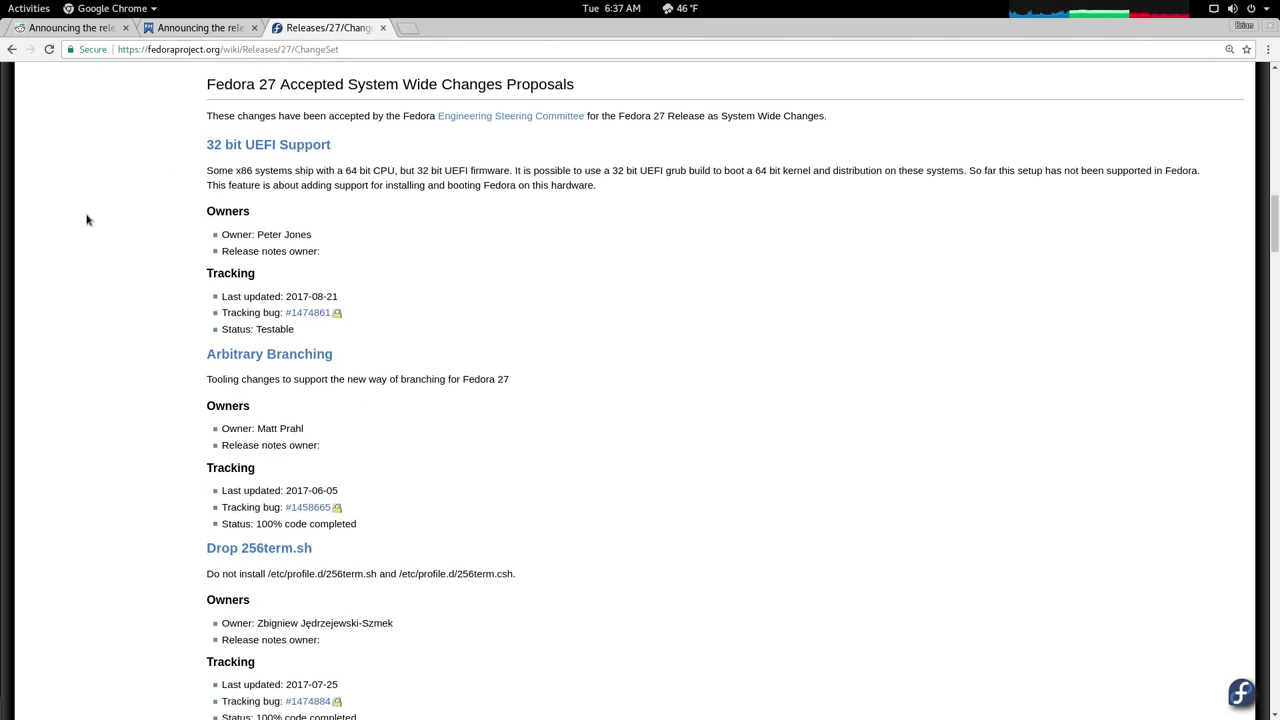
scroll(88, 237, "down", 10)
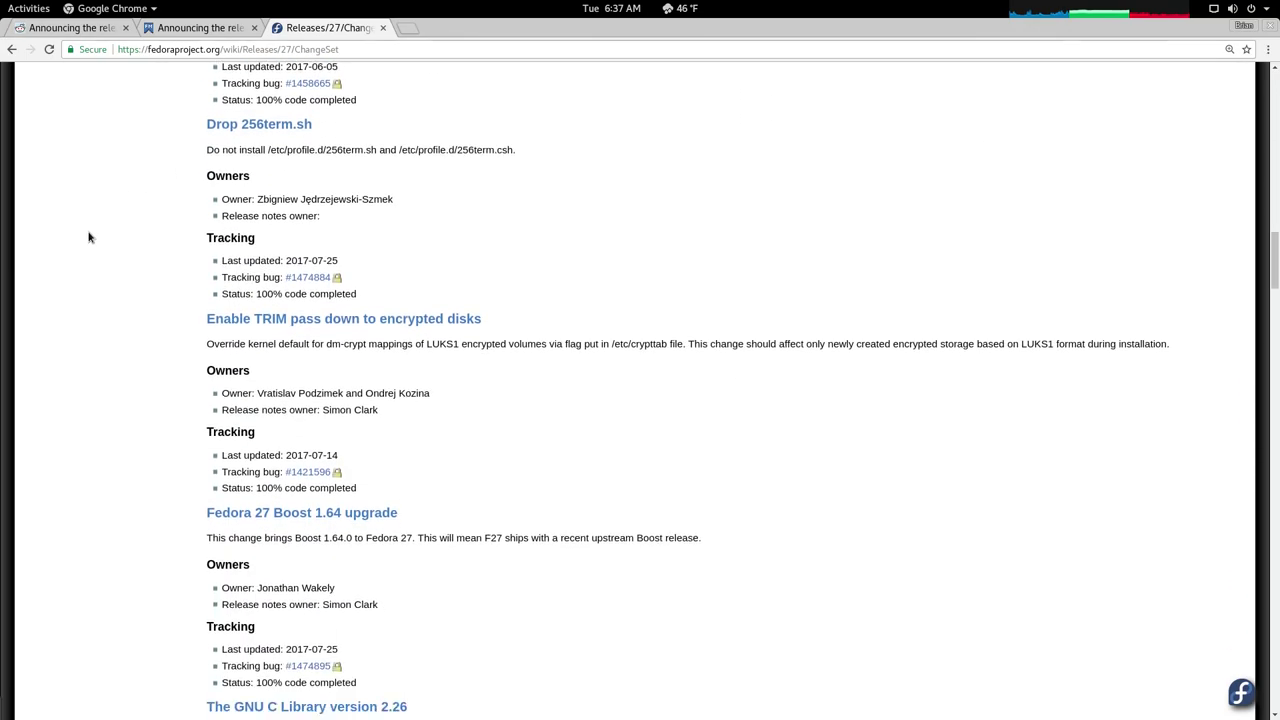
scroll(88, 237, "down", 1)
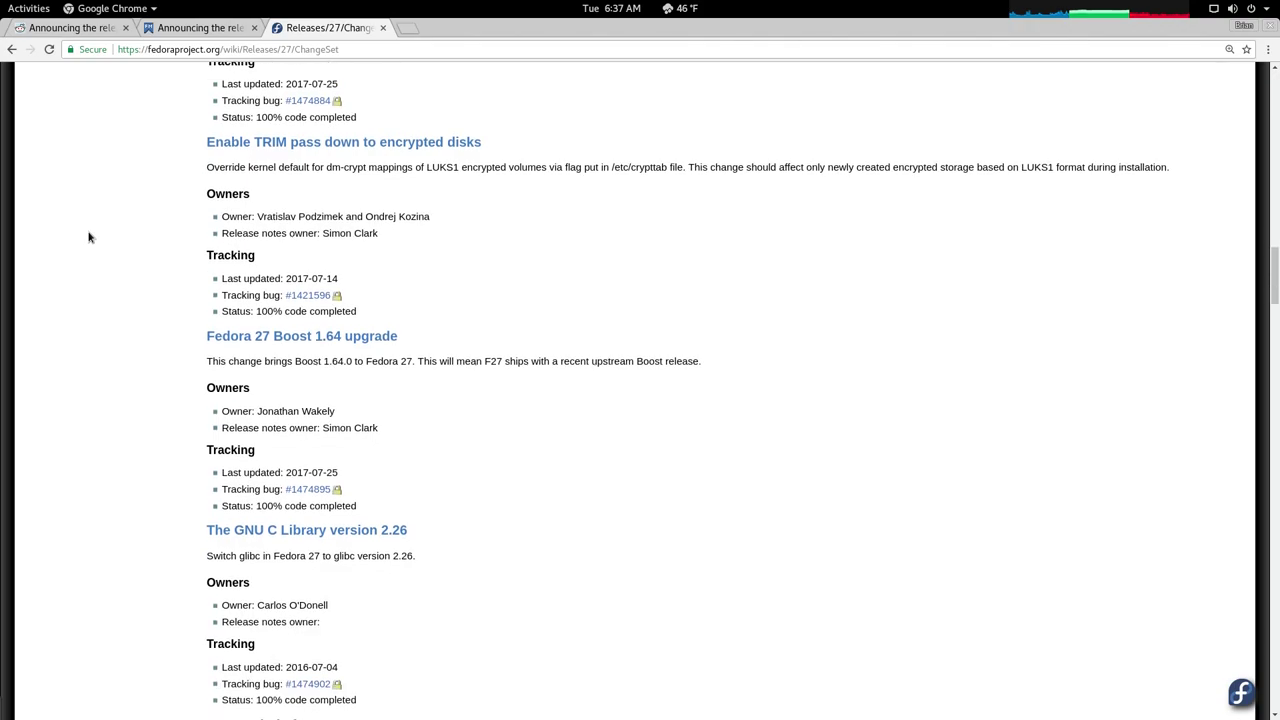
scroll(88, 237, "down", 10)
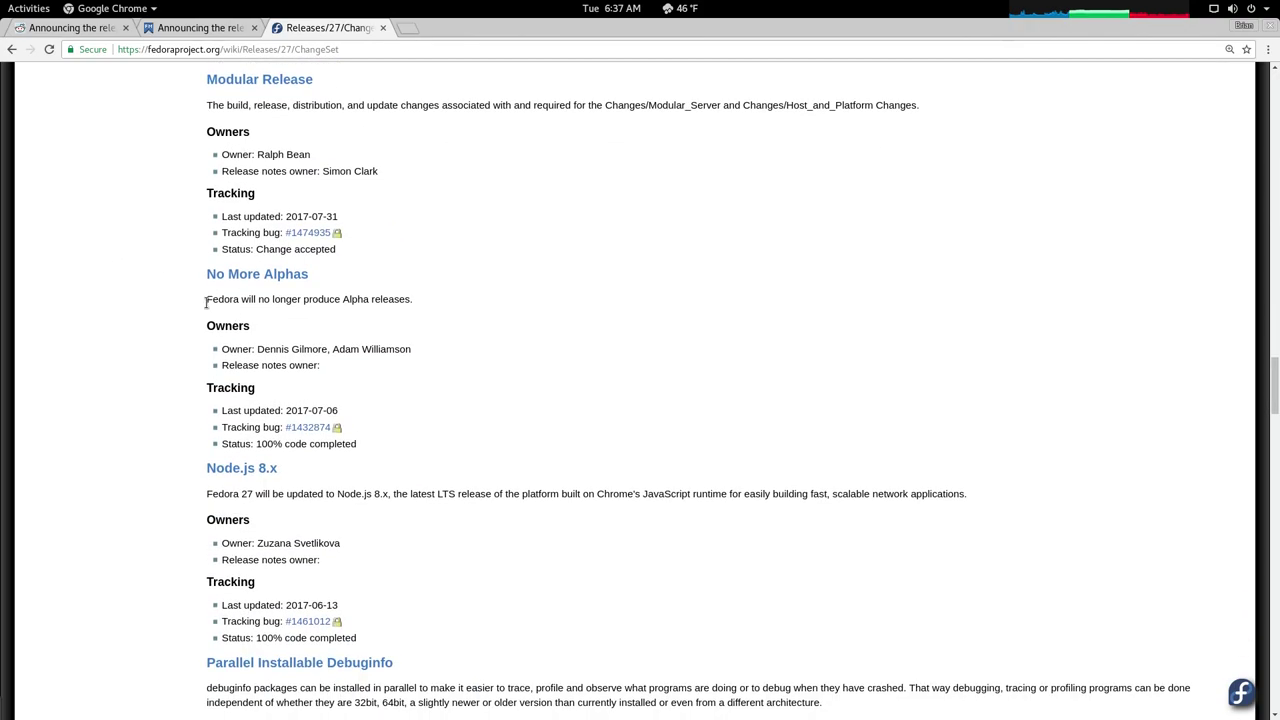
left_click_drag(205, 302, 413, 306)
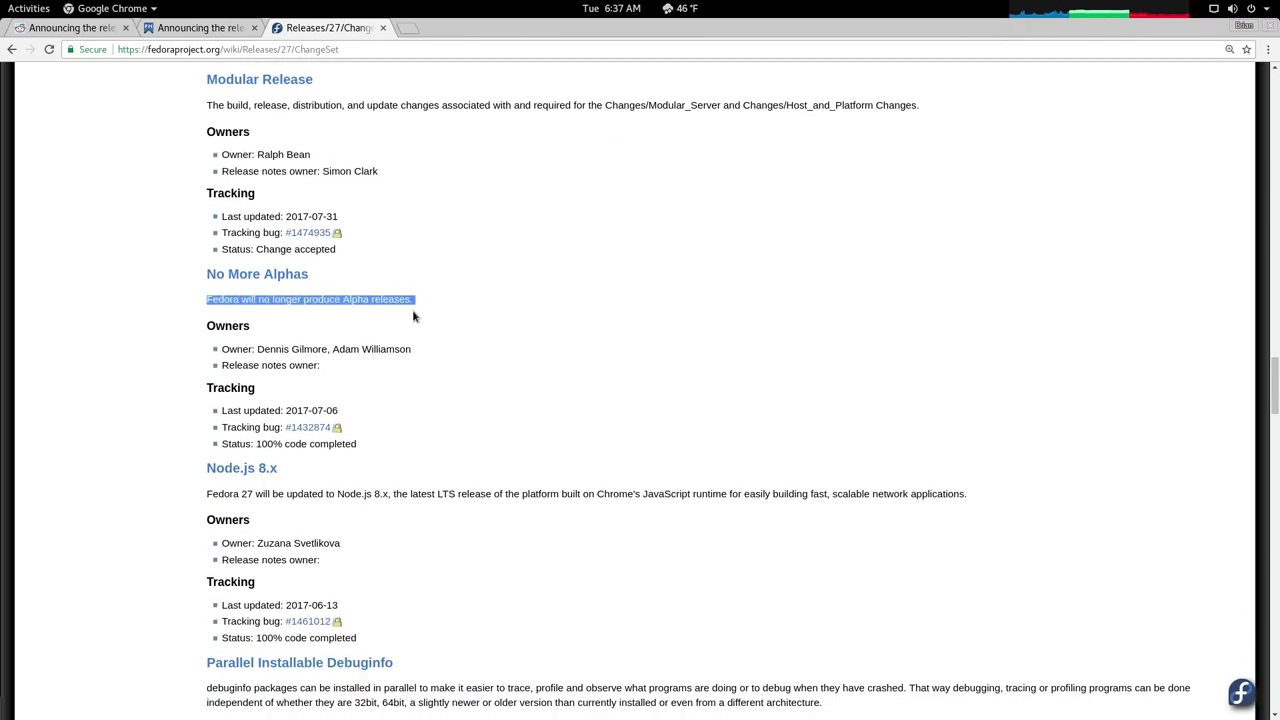
left_click(563, 343)
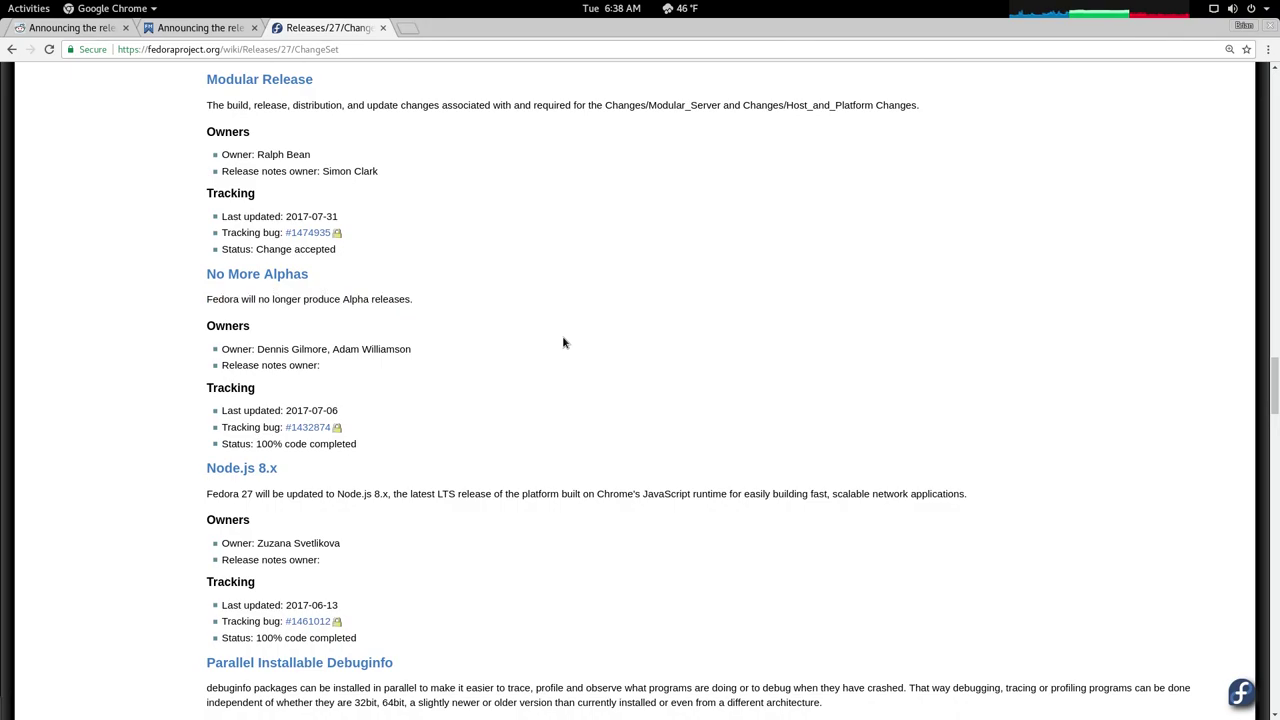
Step: Read on past the libcurl change into the accepted Self Contained Changes
scroll(563, 343, "down", 2)
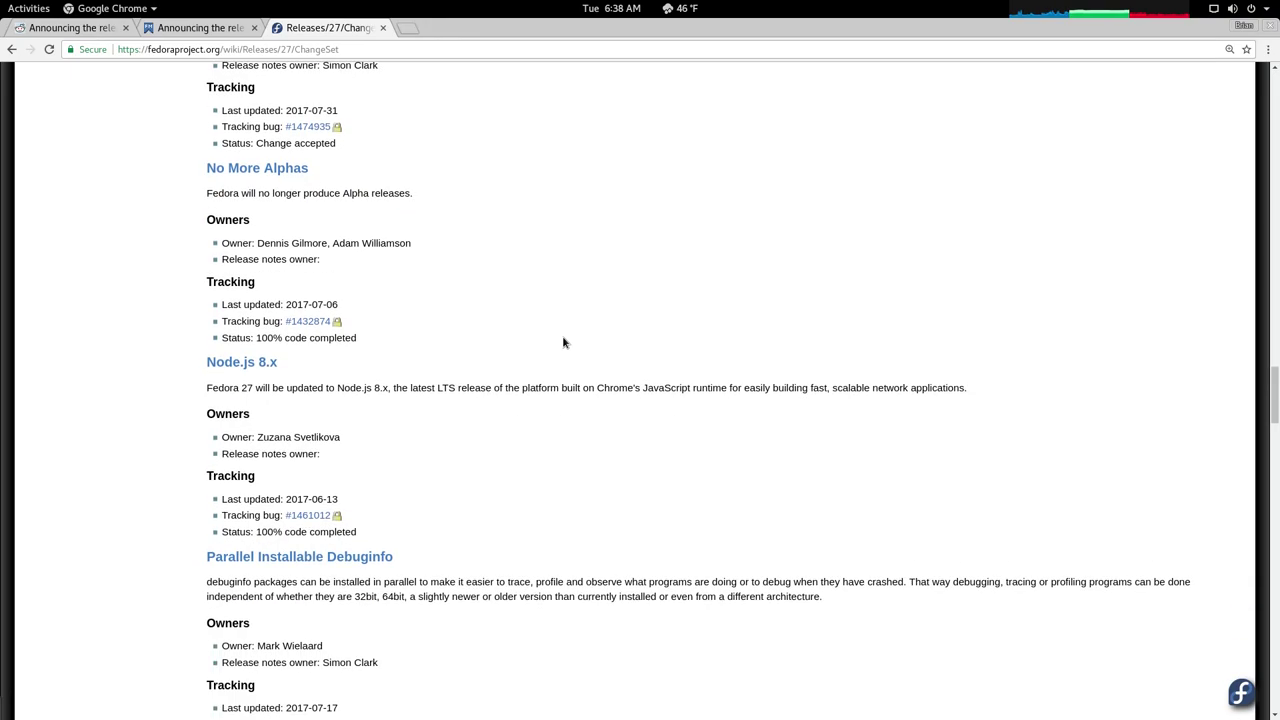
scroll(563, 343, "down", 15)
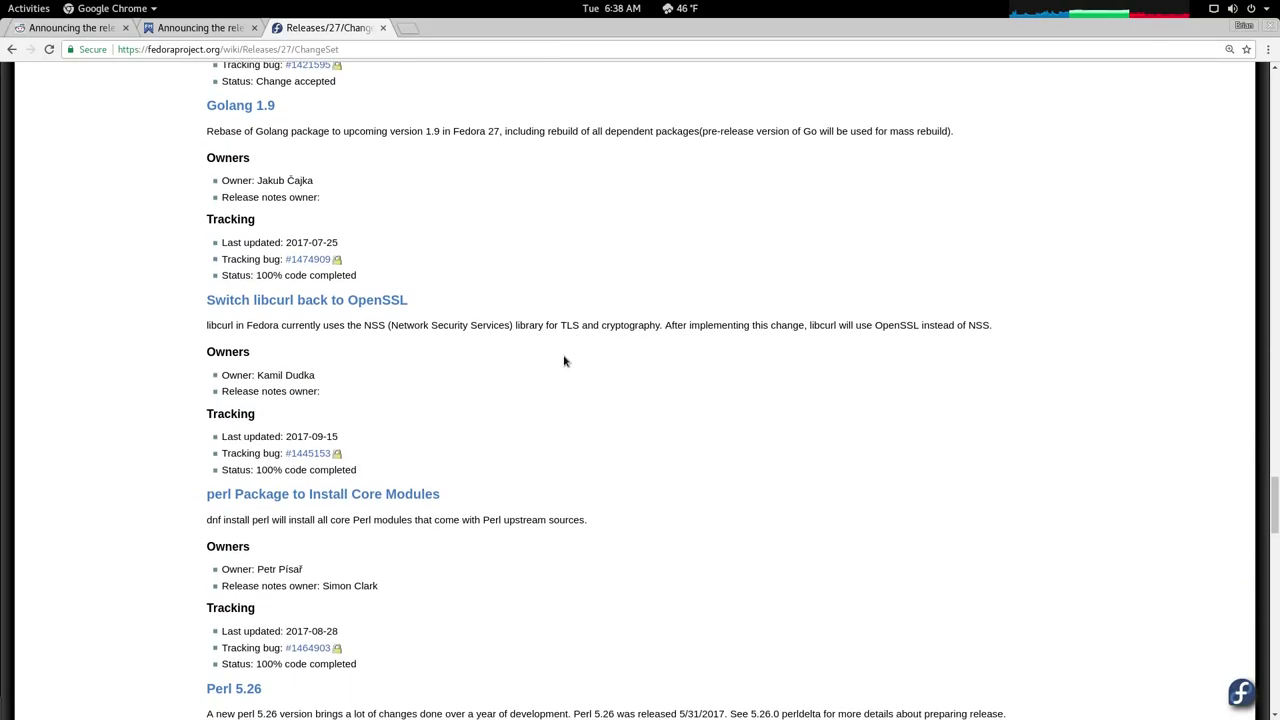
left_click_drag(206, 326, 1125, 328)
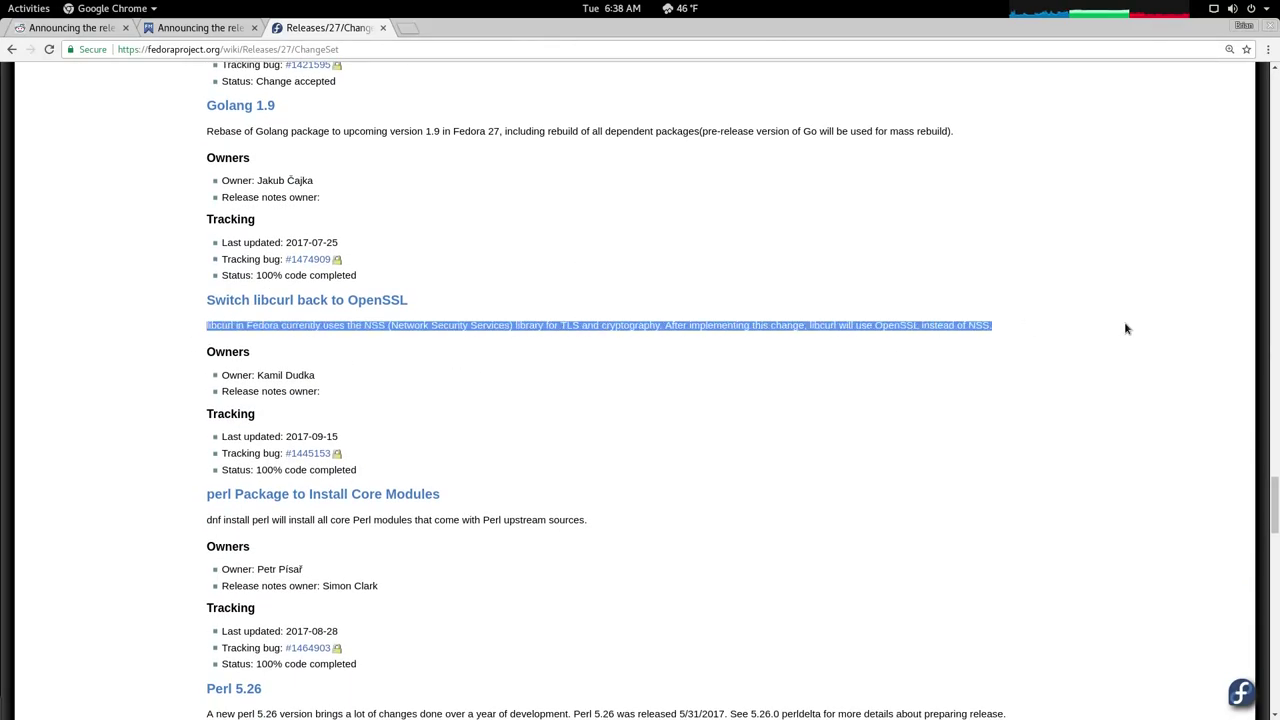
left_click(1026, 346)
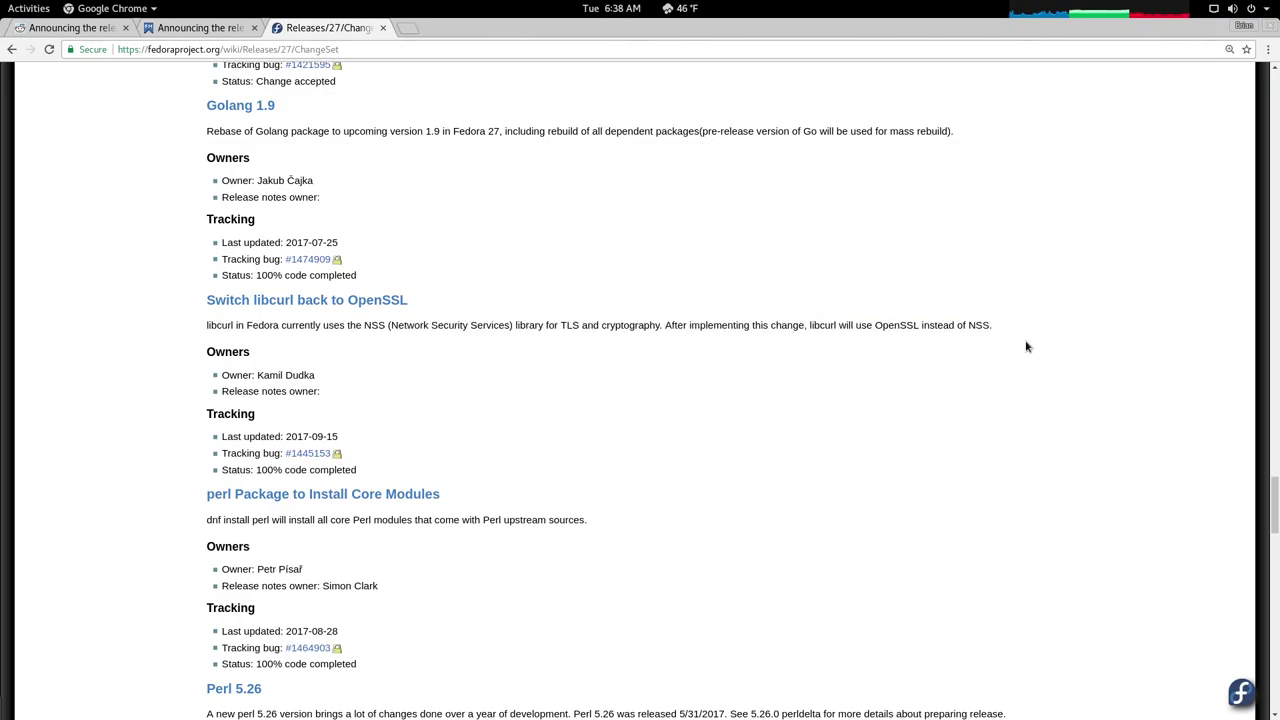
scroll(1032, 346, "down", 5)
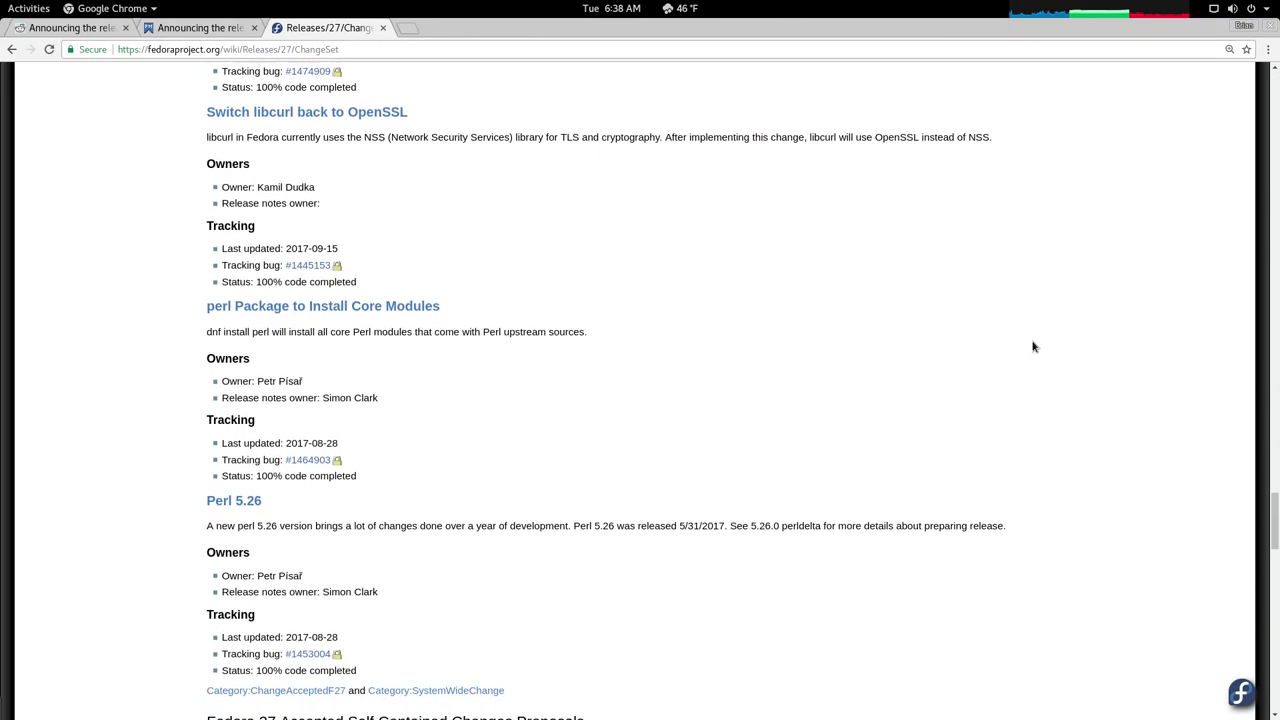
scroll(1033, 346, "down", 2)
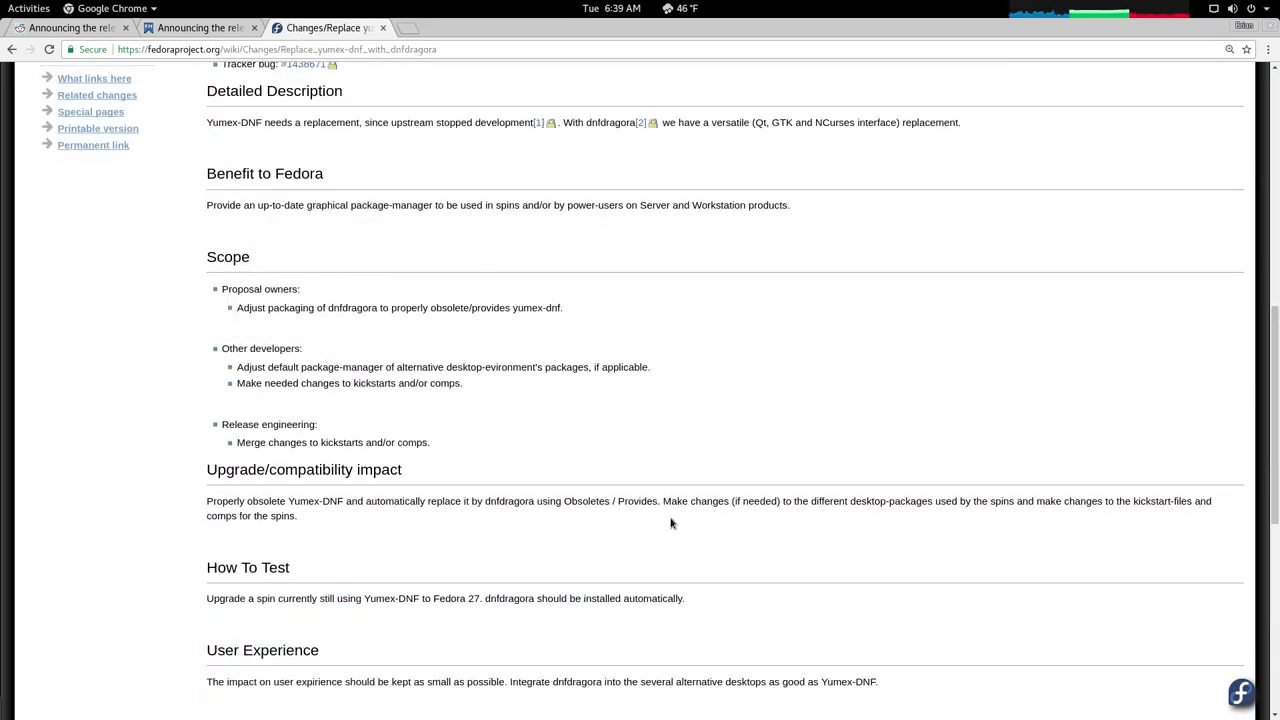
Step: Download the Fedora 27 upgrade, then install it and accept removing nss-pem
key("alt+Tab")
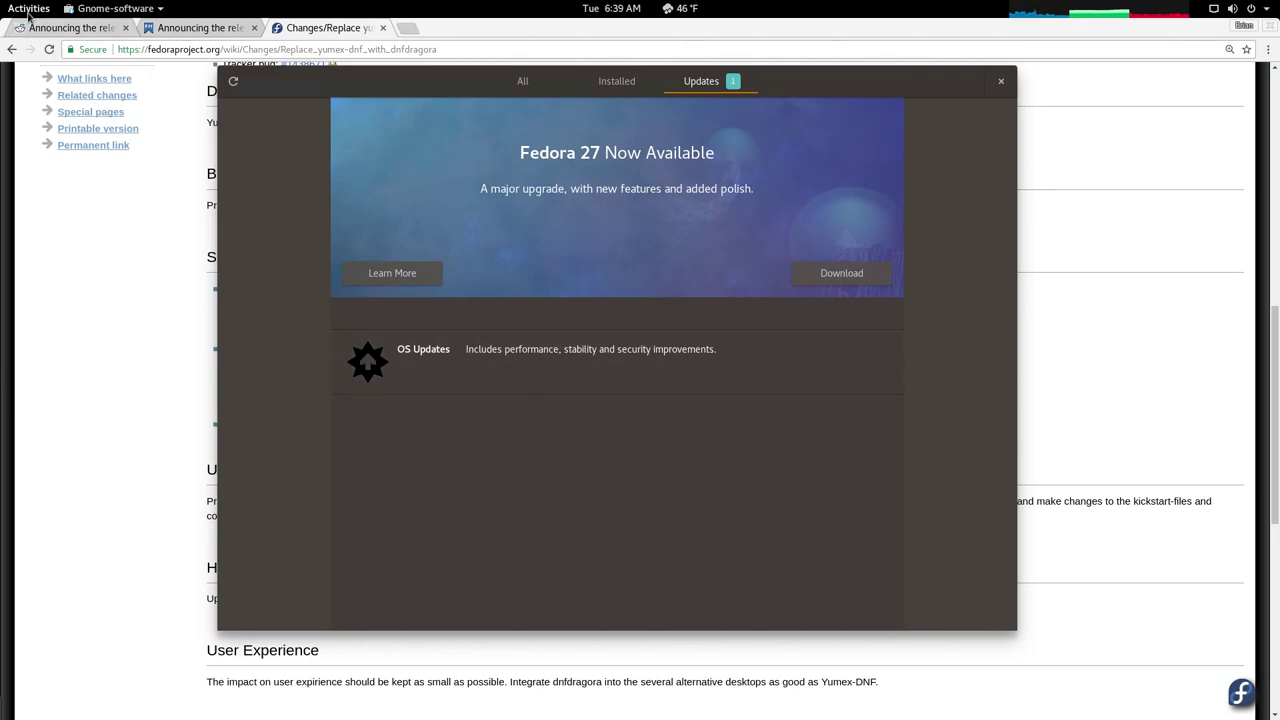
left_click(857, 277)
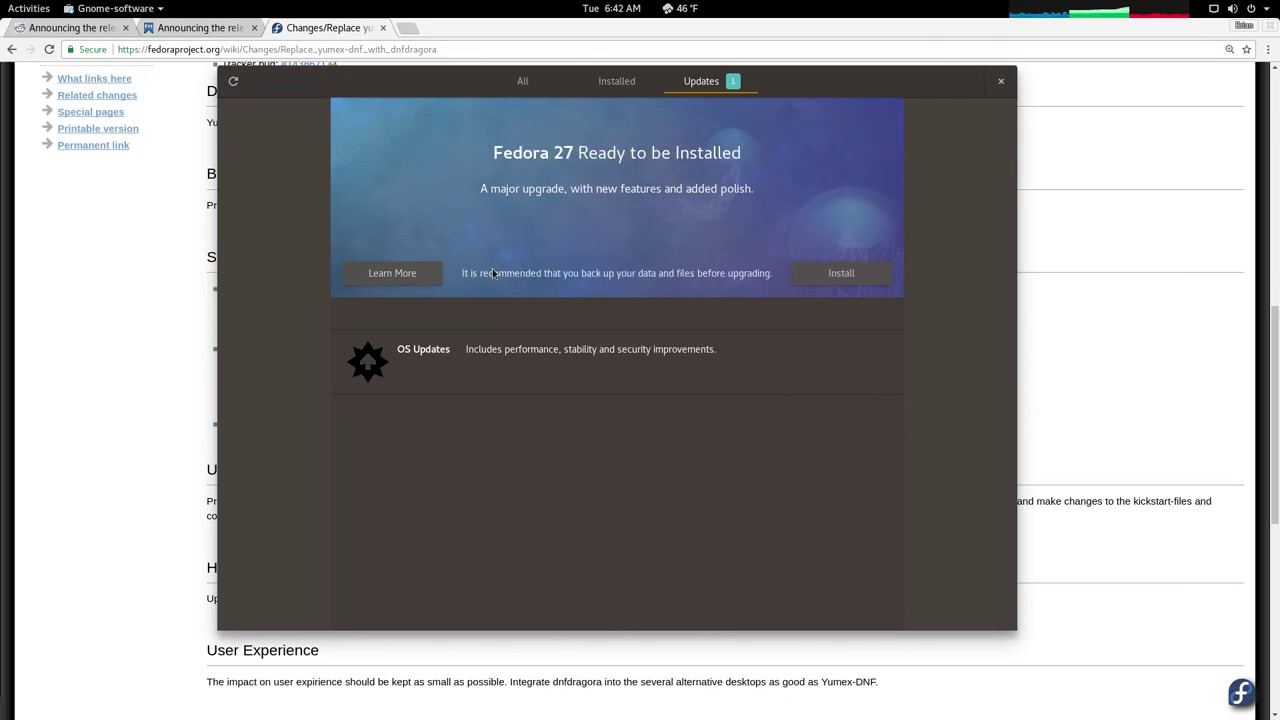
left_click(834, 278)
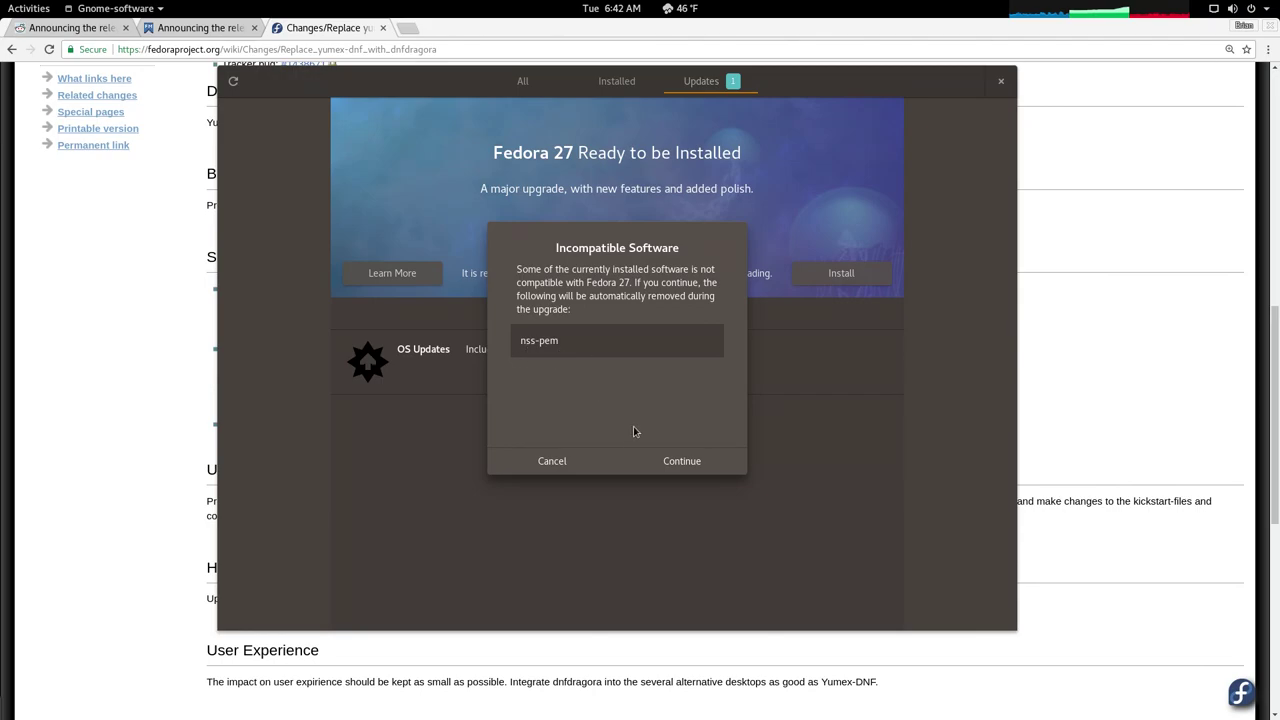
left_click(686, 466)
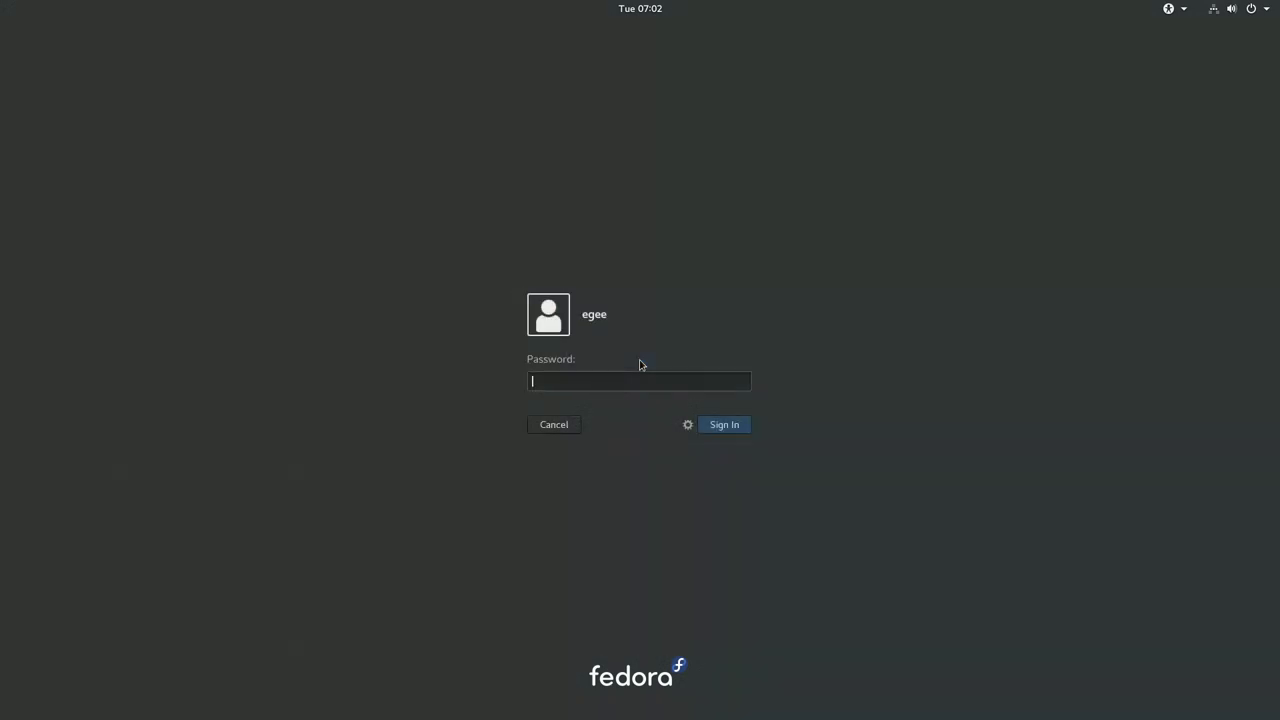
Step: Sign in with the account password and check Settings About shows Fedora 27
type("••••••")
key("Return")
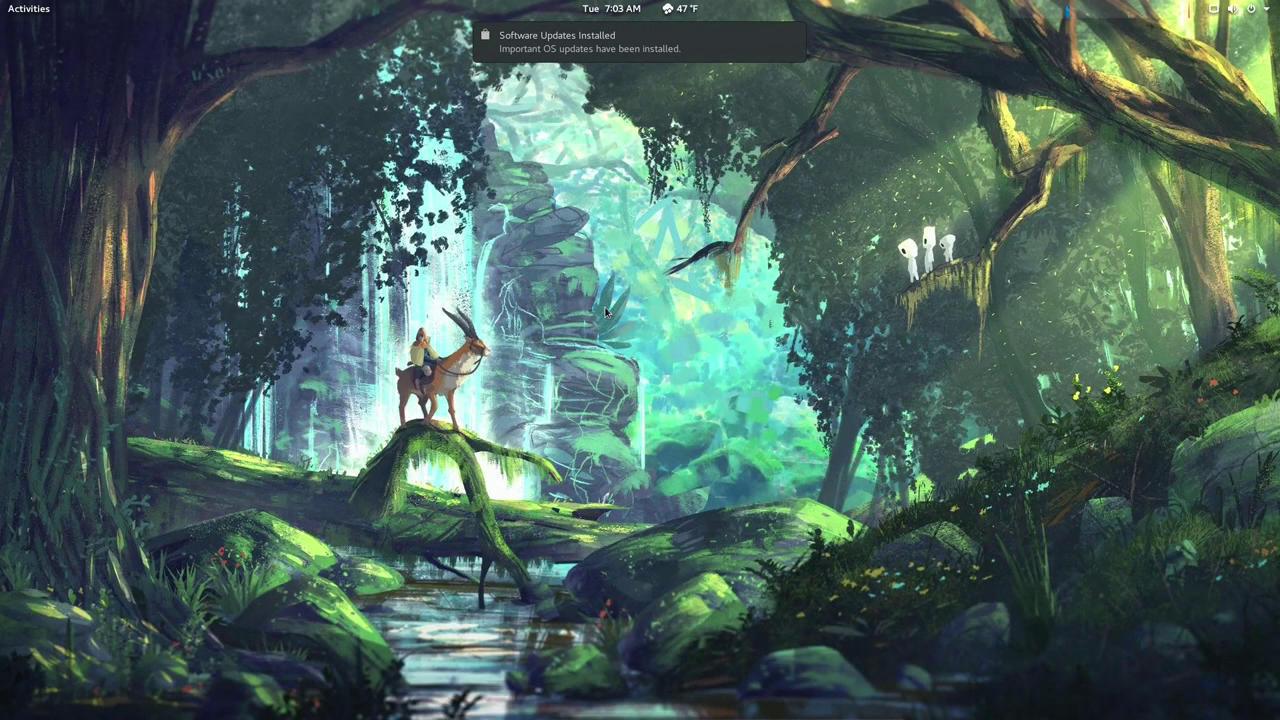
left_click(634, 72)
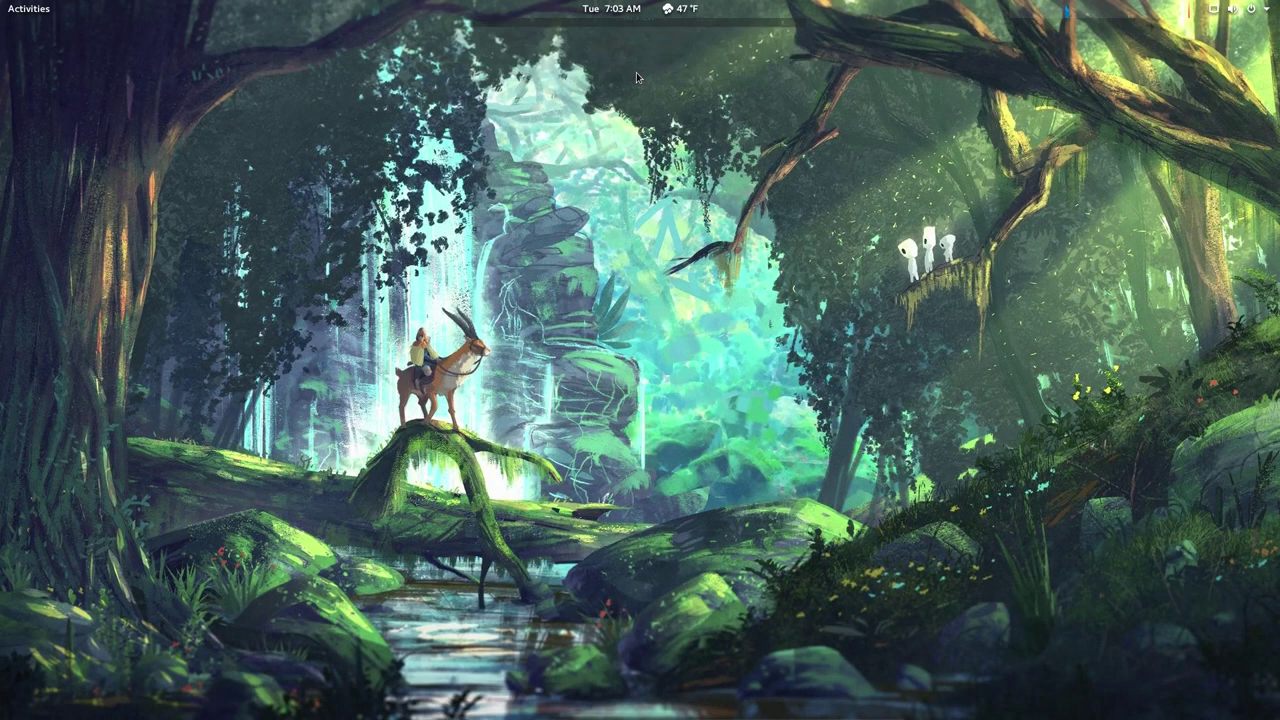
left_click(82, 459)
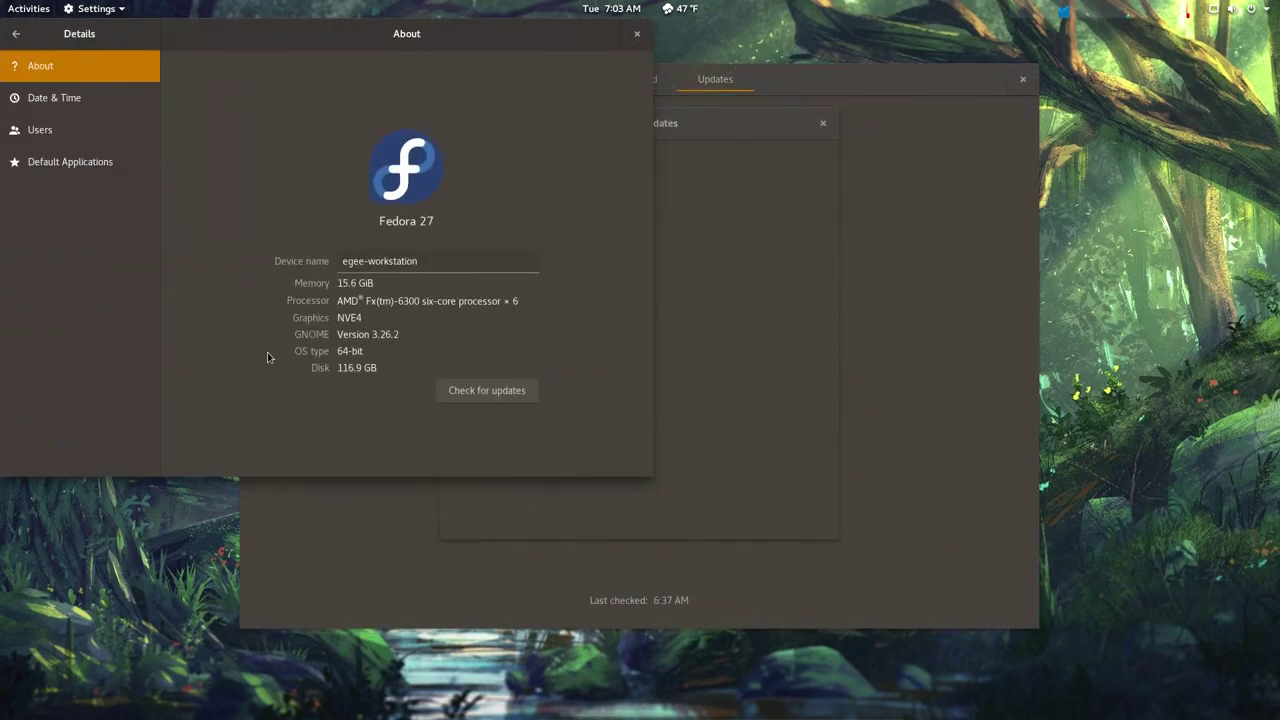
left_click_drag(428, 225, 368, 222)
left_click(351, 222)
left_click_drag(212, 30, 693, 91)
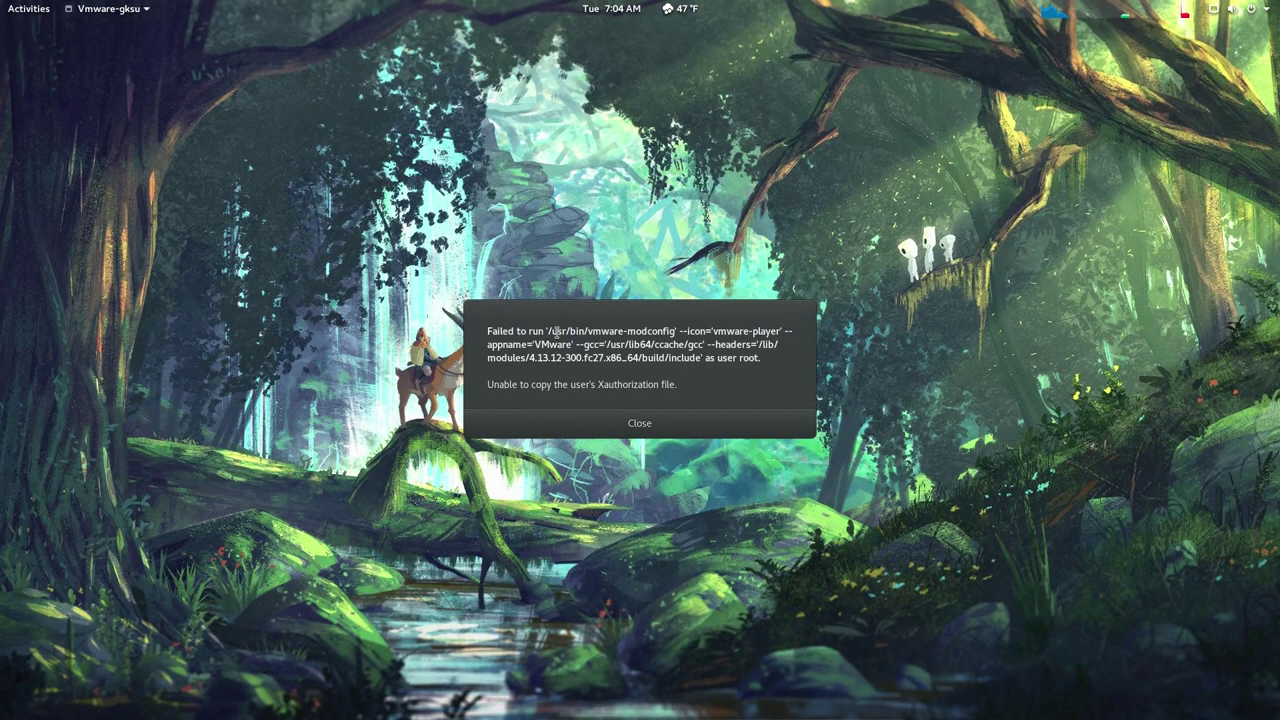
Step: Dismiss the VMware error dialog and launch Terminal from the Activities search
left_click(650, 422)
key("super")
type("term")
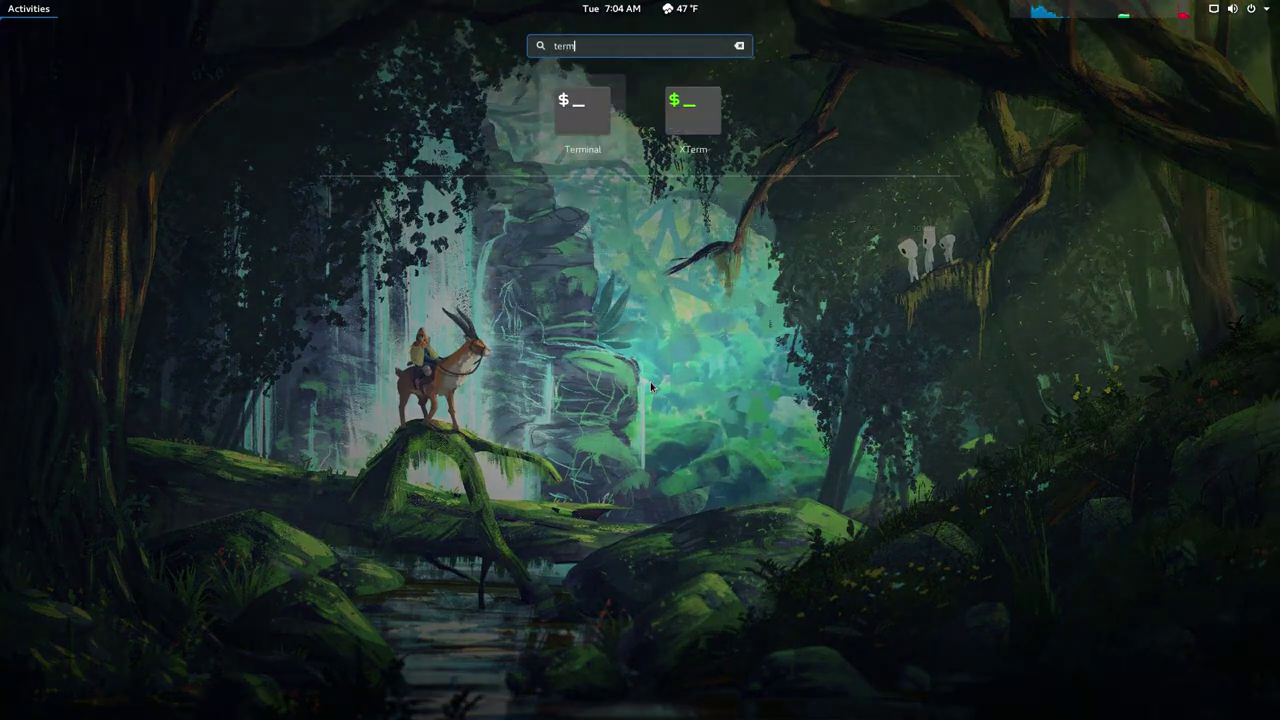
key("Return")
Step: Run nvidia-settings, which fails because no display can be found
type("nvidia-s")
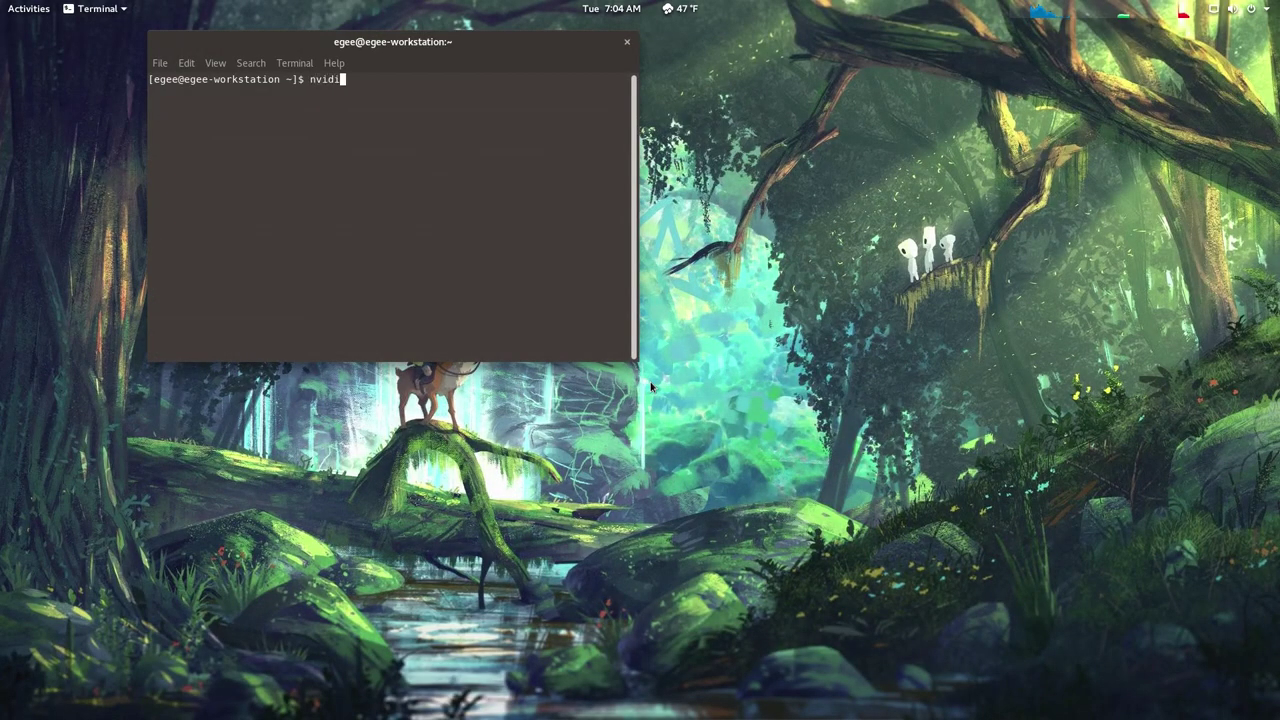
key("BackSpace")
key("Tab")
key("Tab")
type("settings")
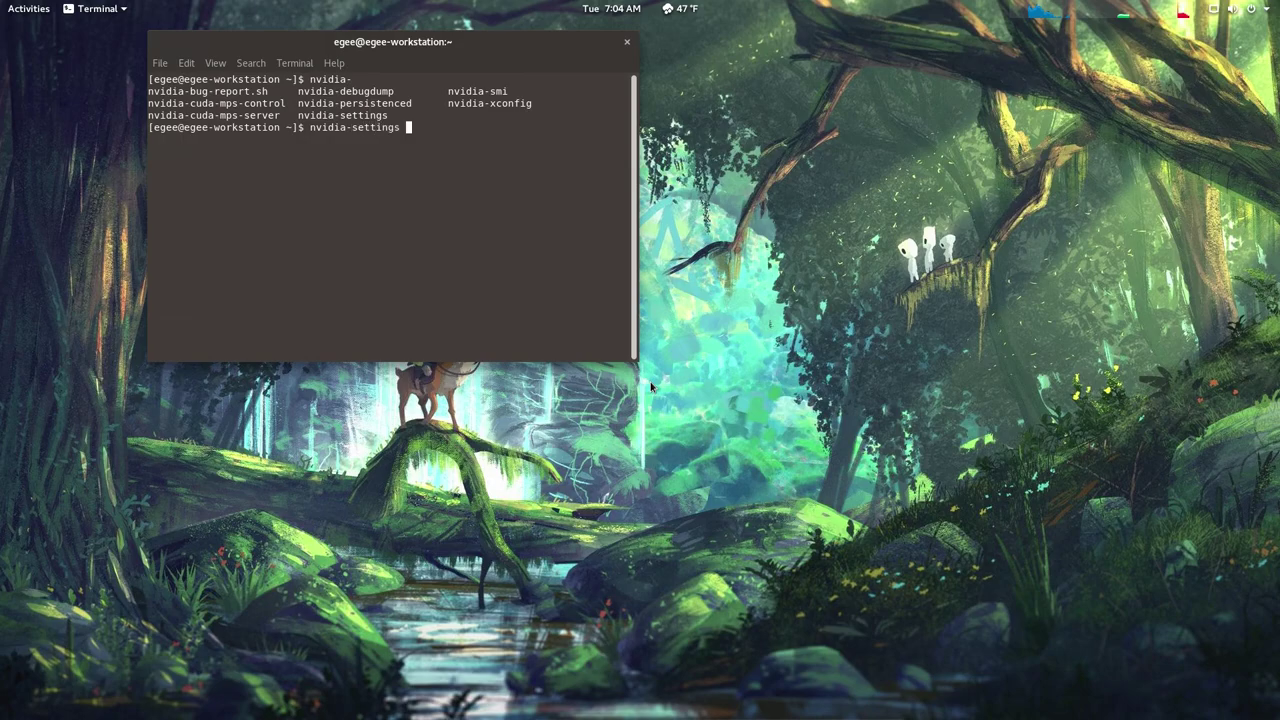
key("Return")
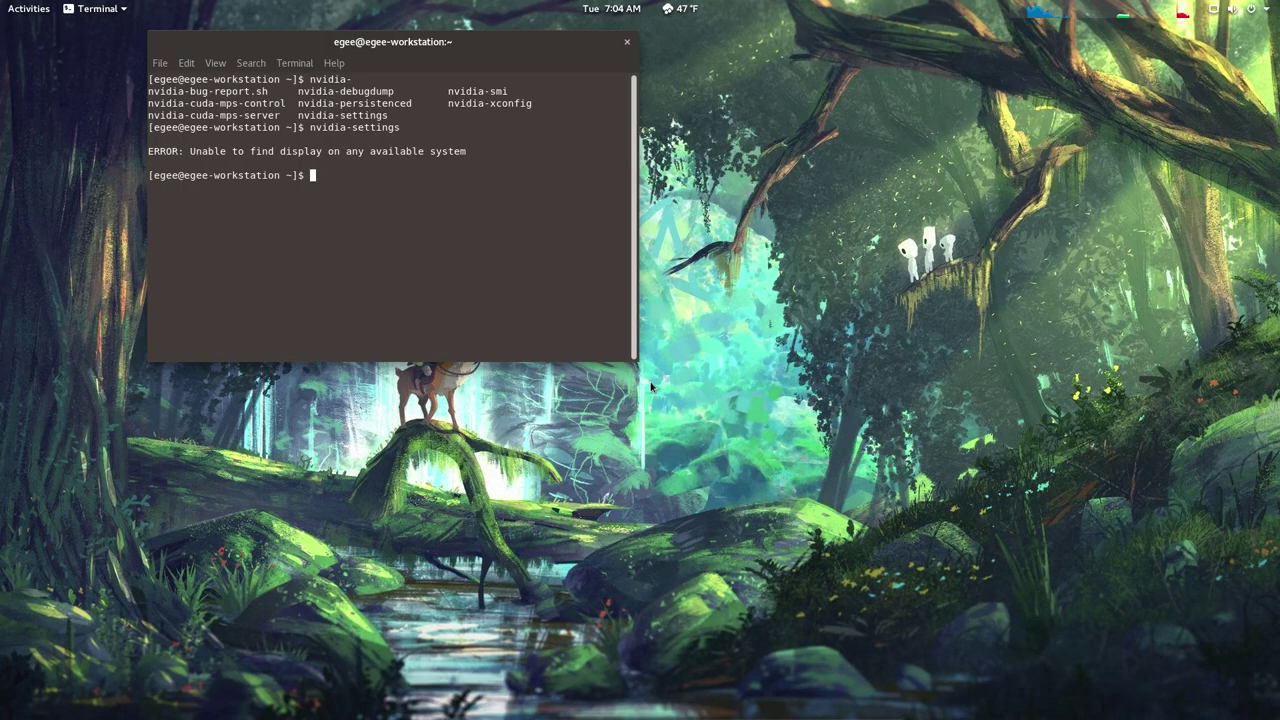
Step: Enter sudo vmware-modconfig --console --install-all in the terminal to rebuild the VMware modules
left_click_drag(528, 46, 744, 168)
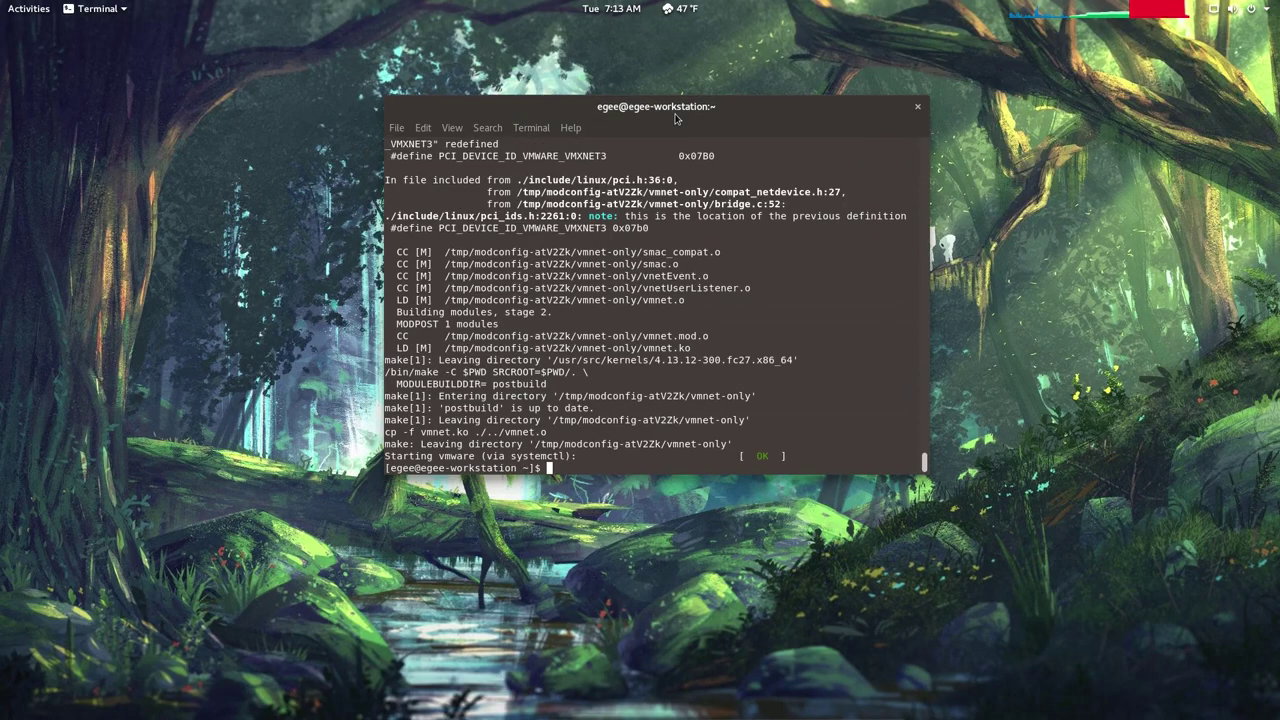
type("sudo vmware-modconfig --console --install-all")
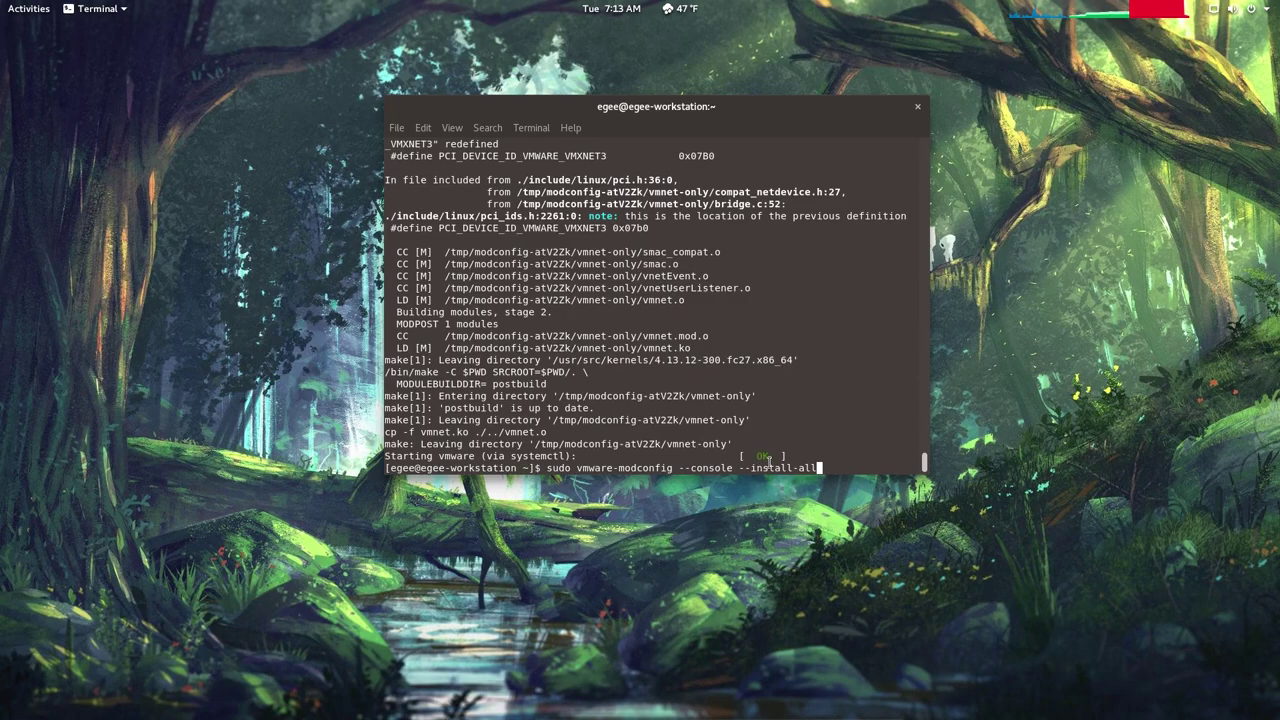
left_click_drag(918, 467, 542, 467)
left_click(614, 412)
Step: Launch VMware Player and select the Windows 10 x64 virtual machine
key("super")
type("vm")
key("Right")
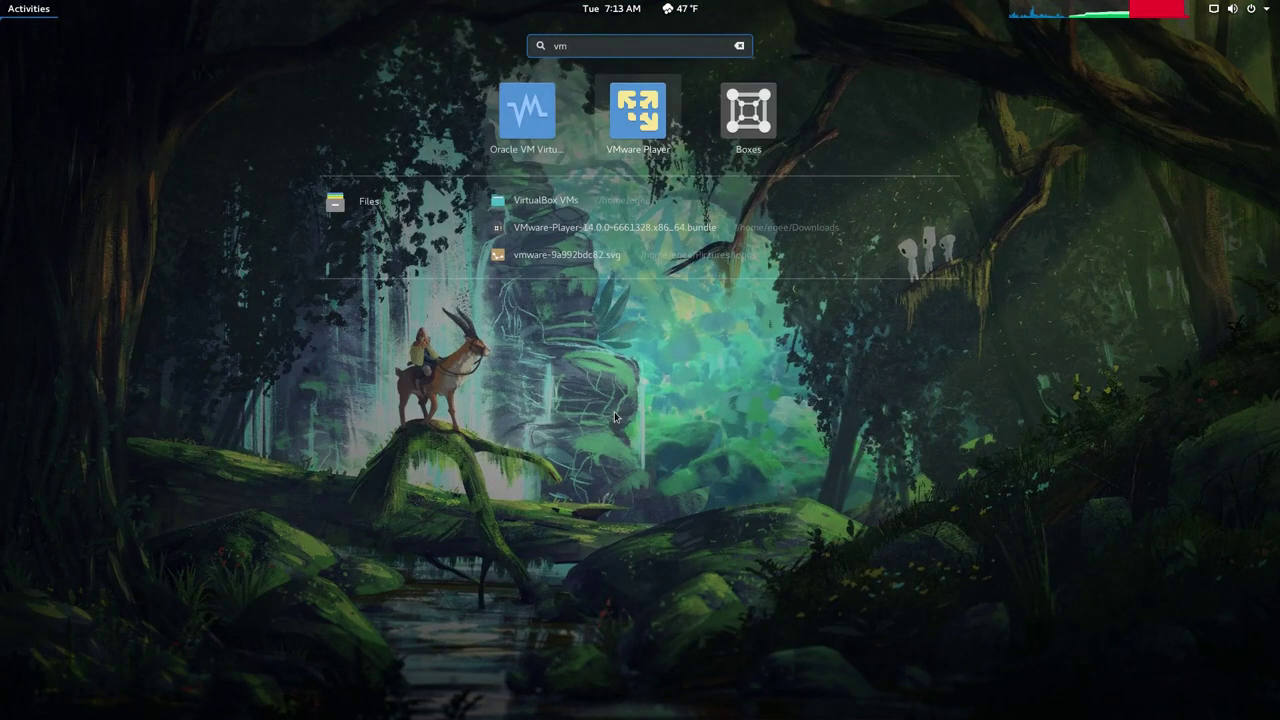
key("Escape")
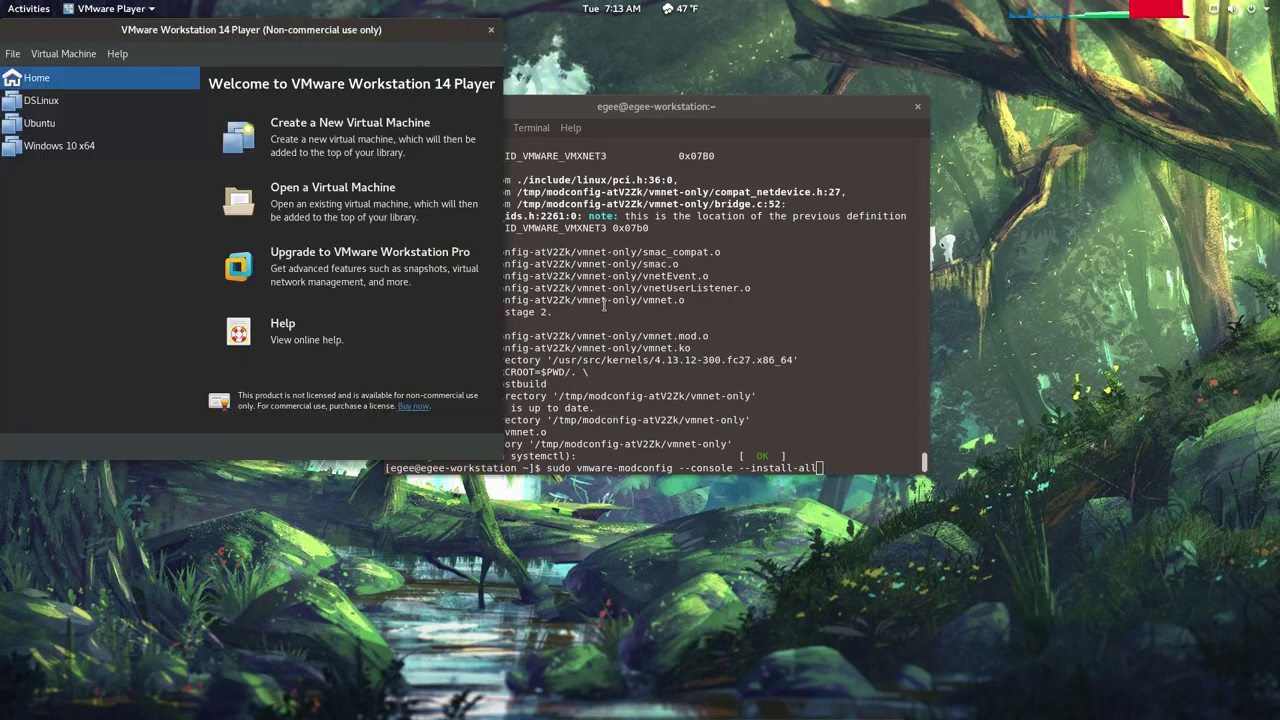
left_click(55, 146)
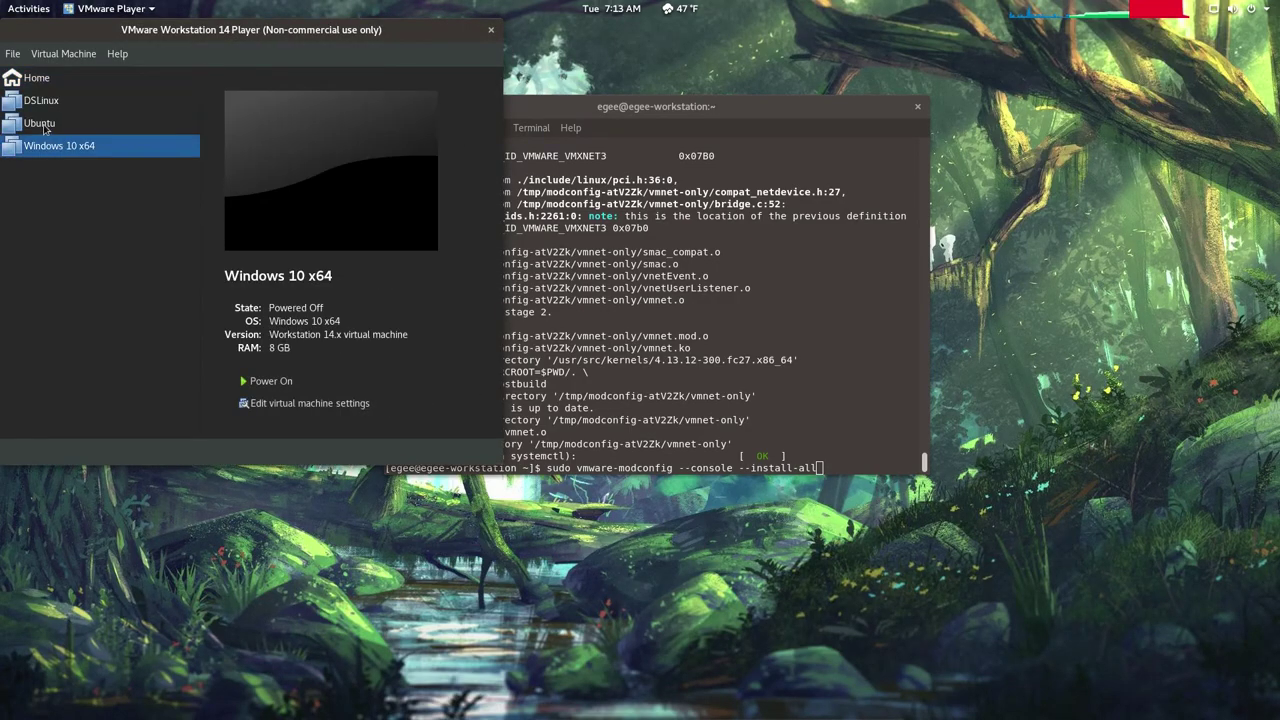
key("Up")
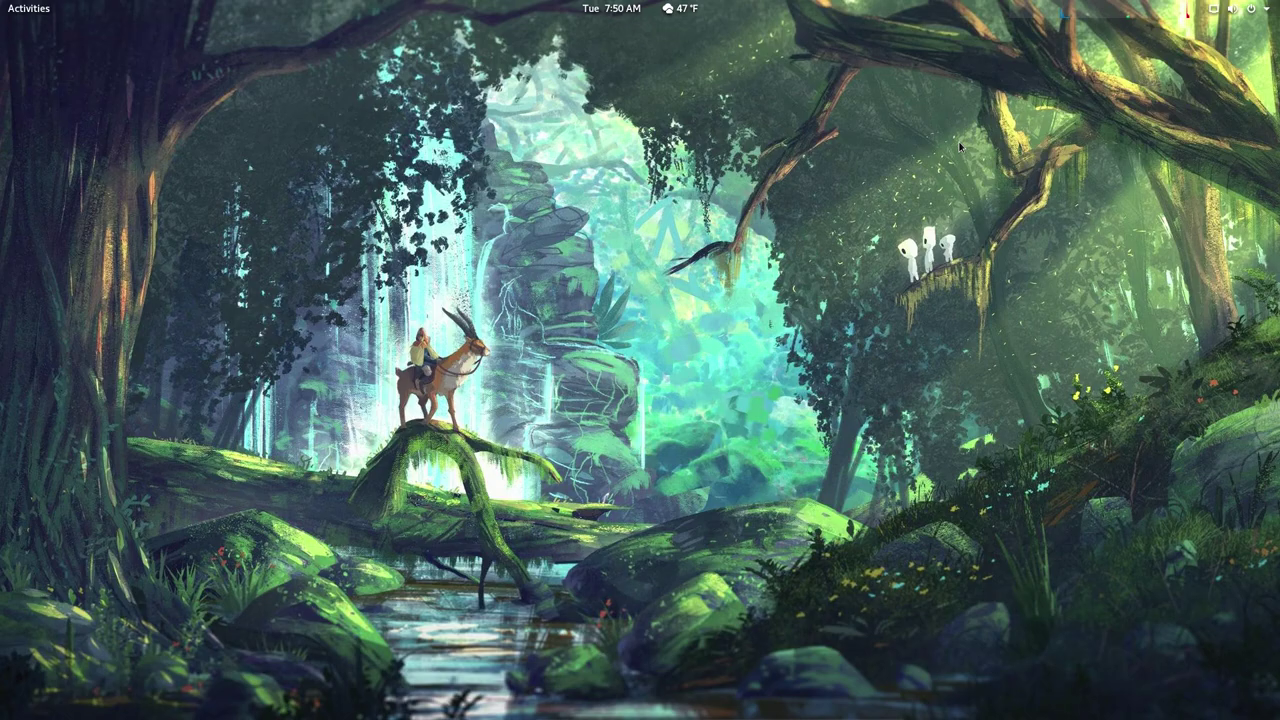
Step: In a new Terminal run glxinfo | grep OpenGL, showing NVIDIA 387.22 on a GTX 760
key("super")
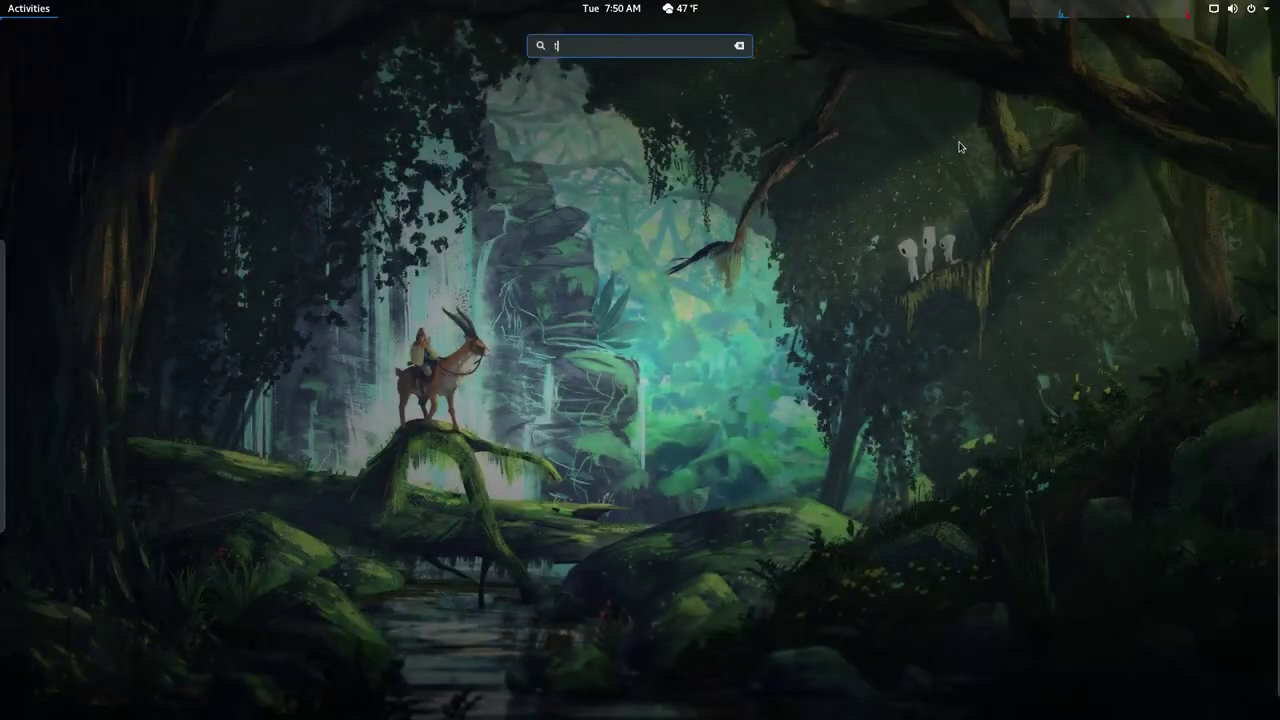
type("term")
key("Return")
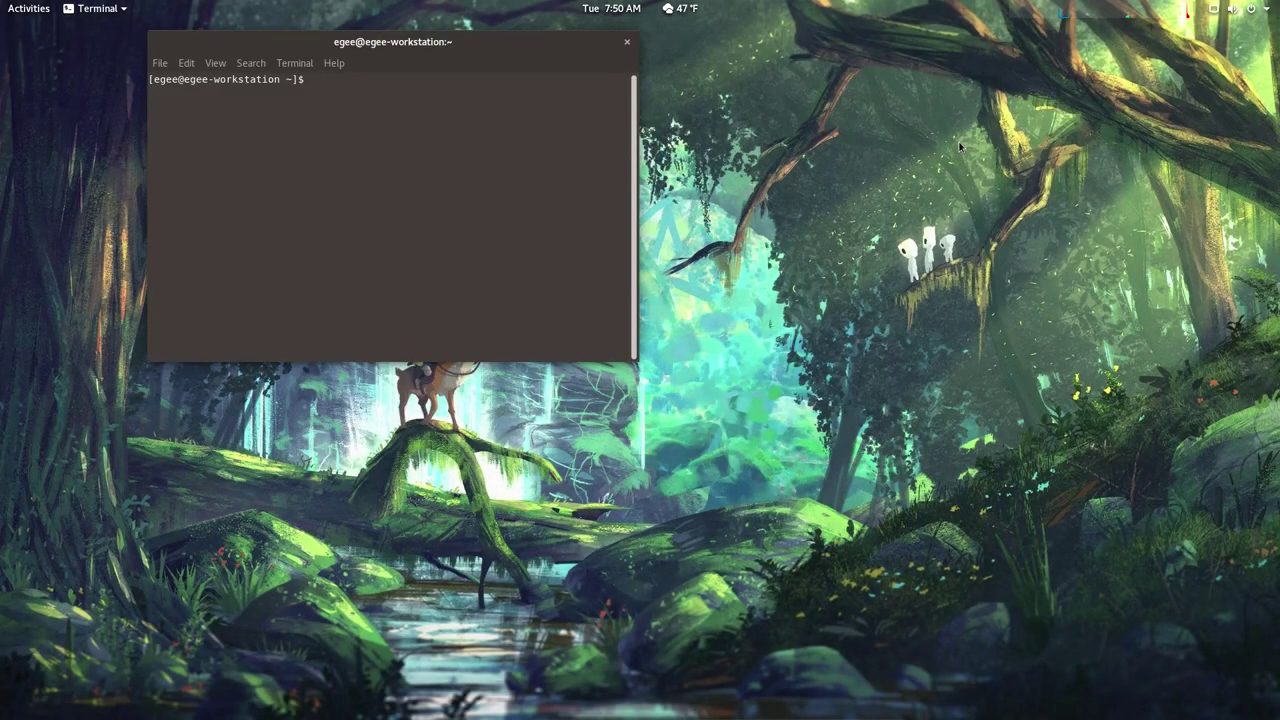
type("glxinfo | grep OpenGL")
key("Return")
left_click_drag(390, 42, 578, 112)
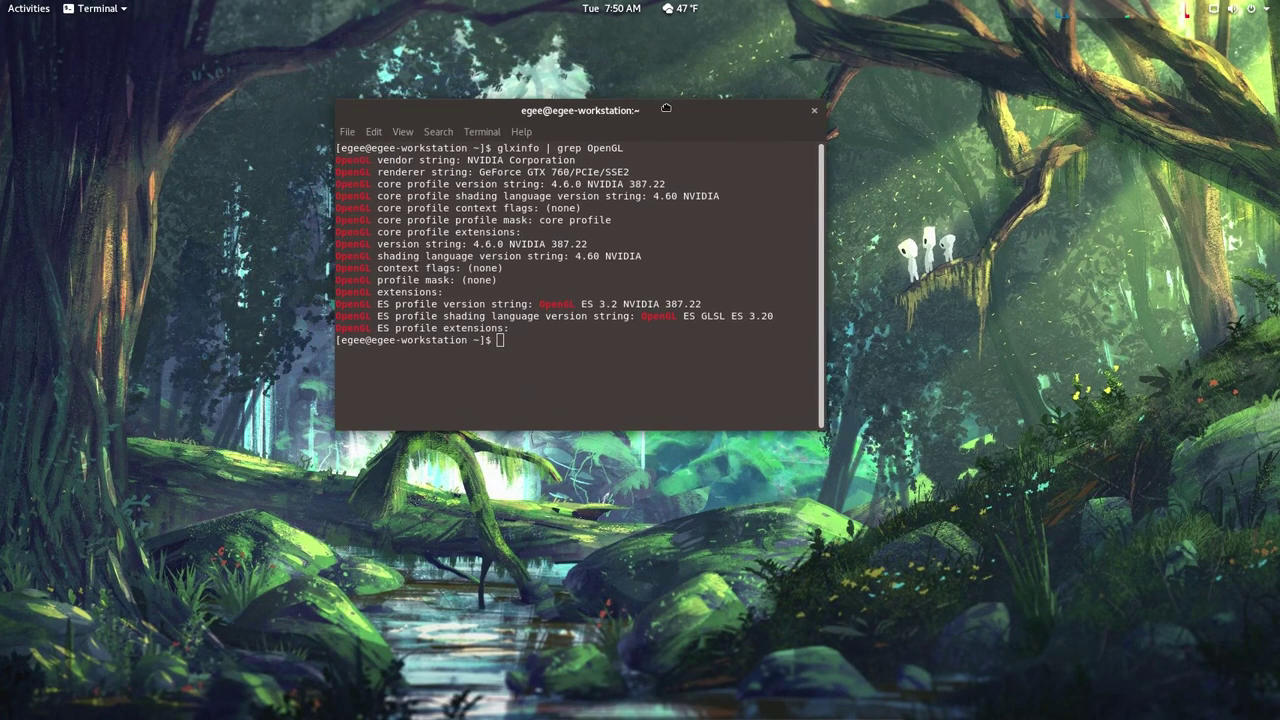
Step: Launch nvidia-settings and move the NVIDIA X Server Settings window left
type("nvidia-settings")
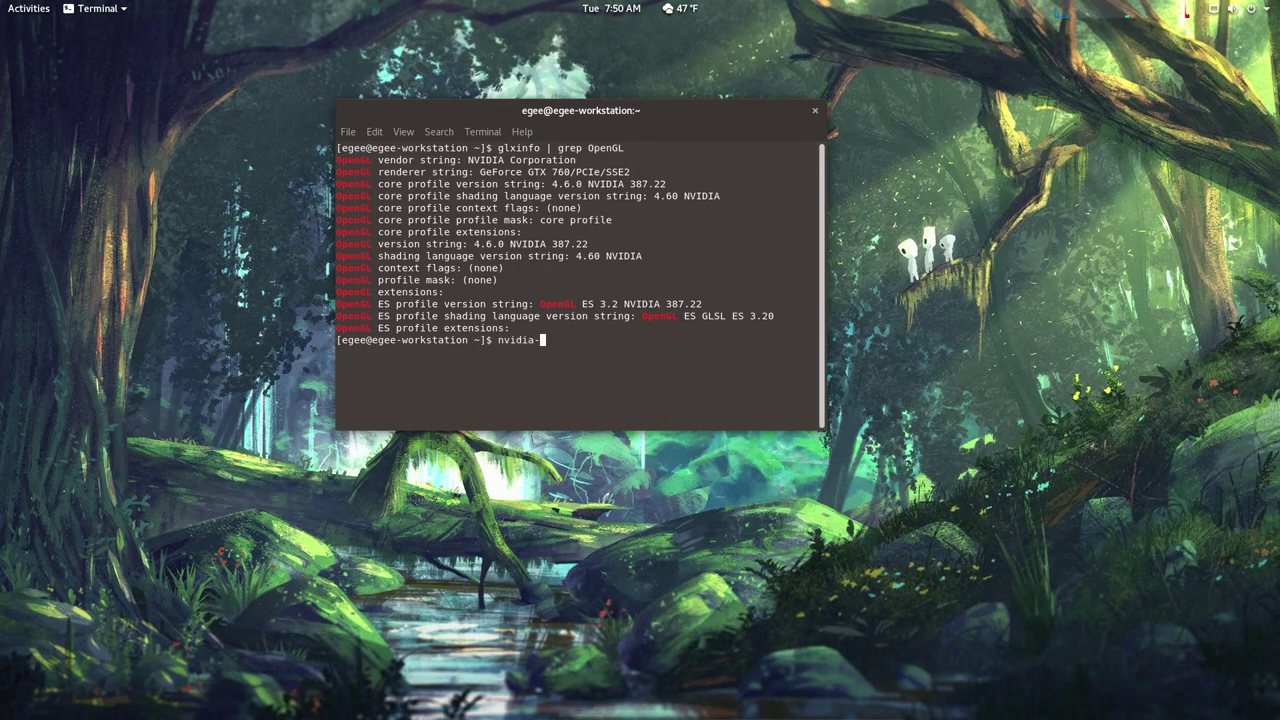
key("Return")
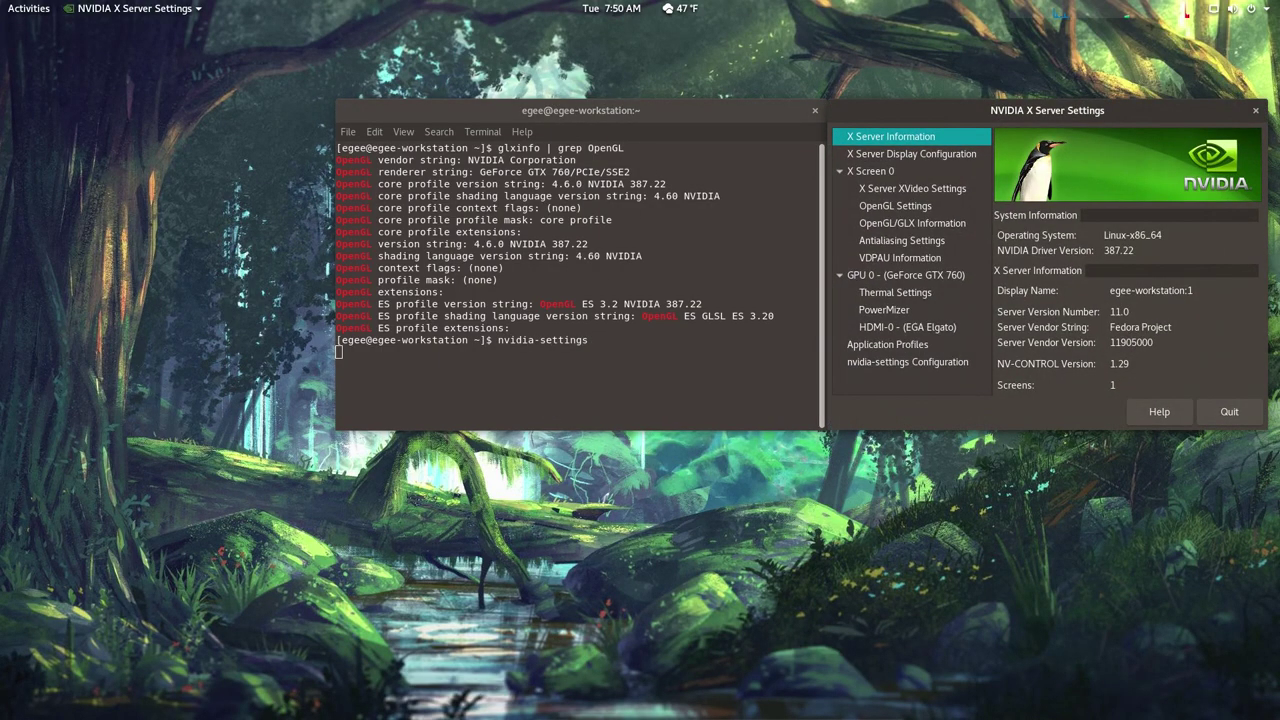
left_click_drag(1155, 116, 904, 110)
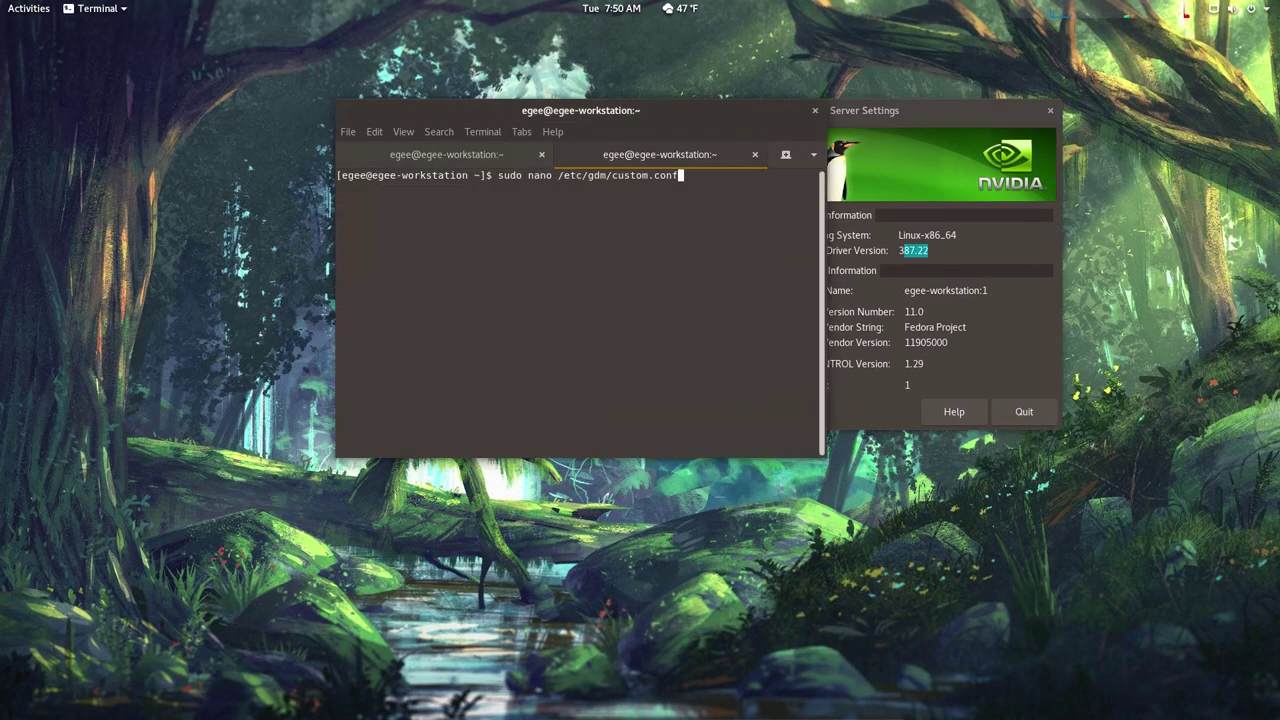
Step: Run sudo nano /etc/gdm/custom.conf with the password and mark the WaylandEnable=false line
key("Return")
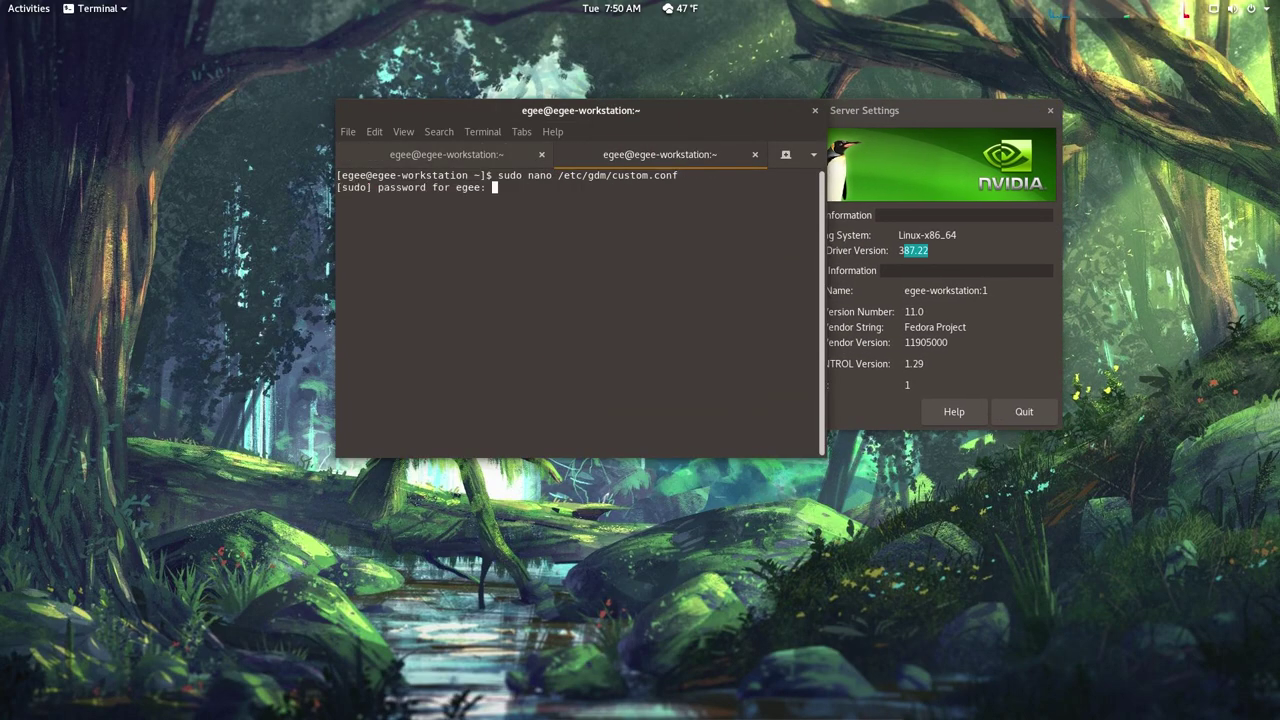
key("Return")
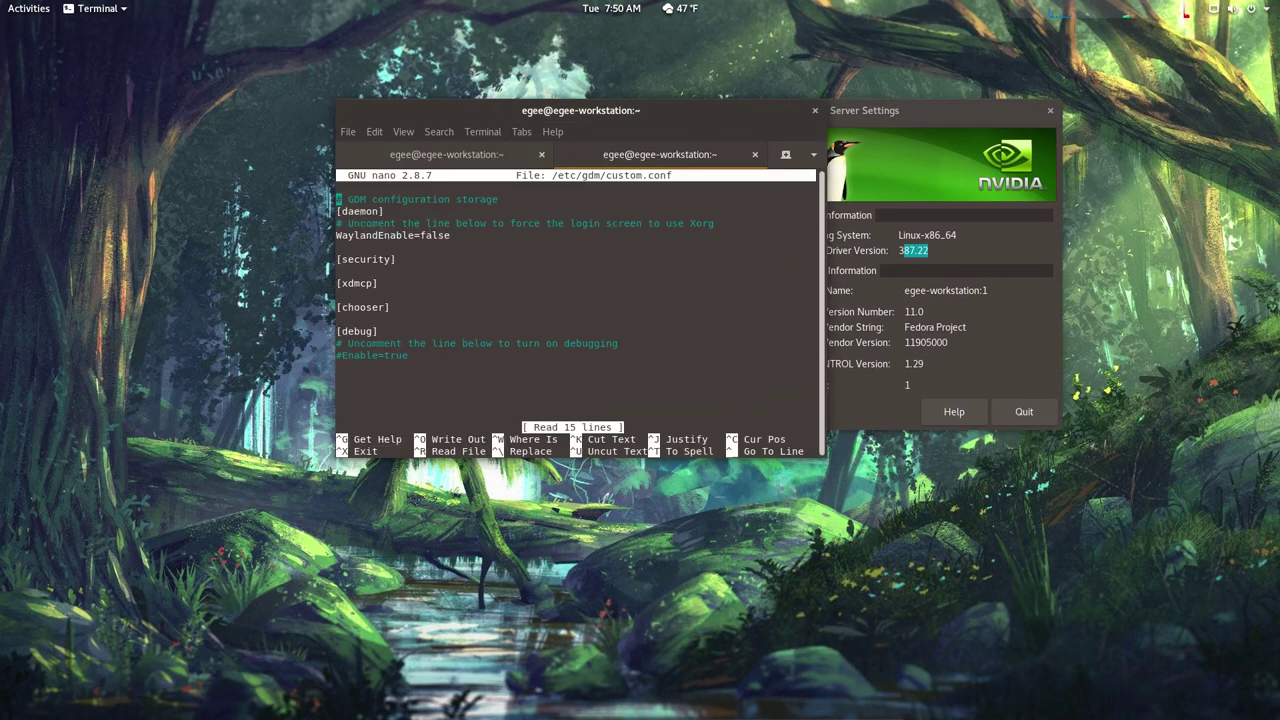
triple_click(455, 235)
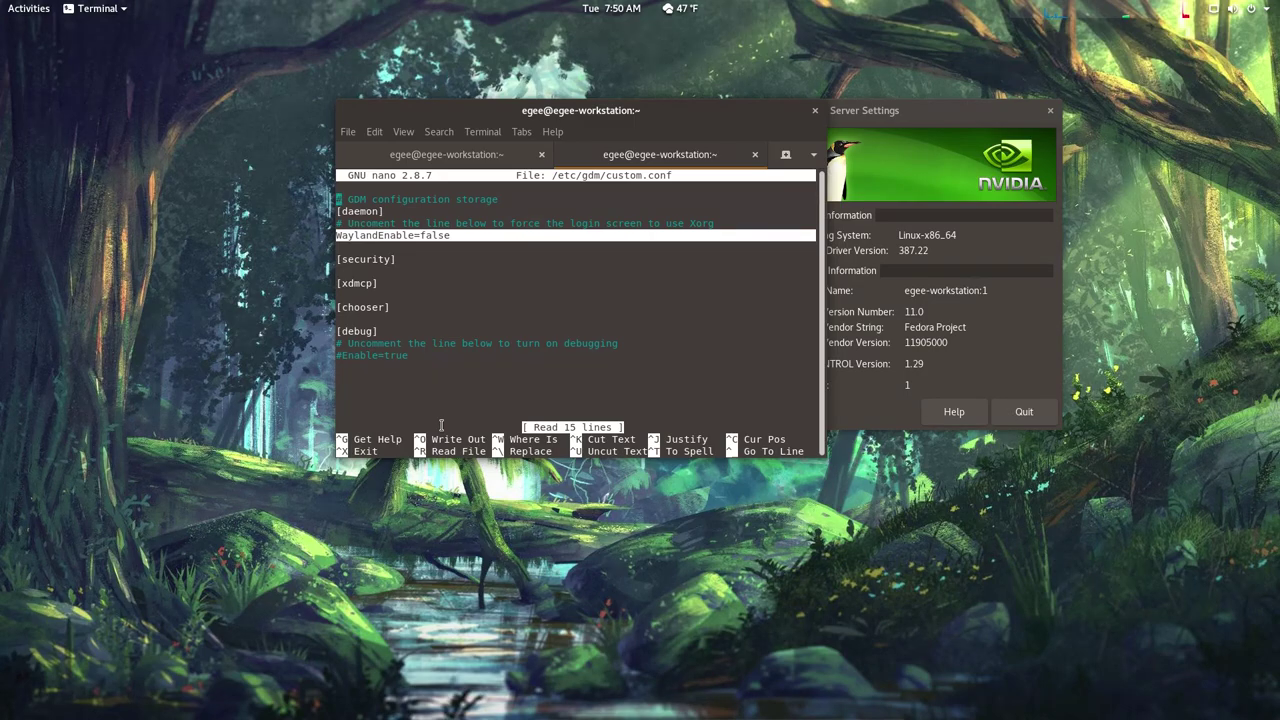
Step: Launch Software, check the Installed list, and search for nvidia
key("super")
type("software")
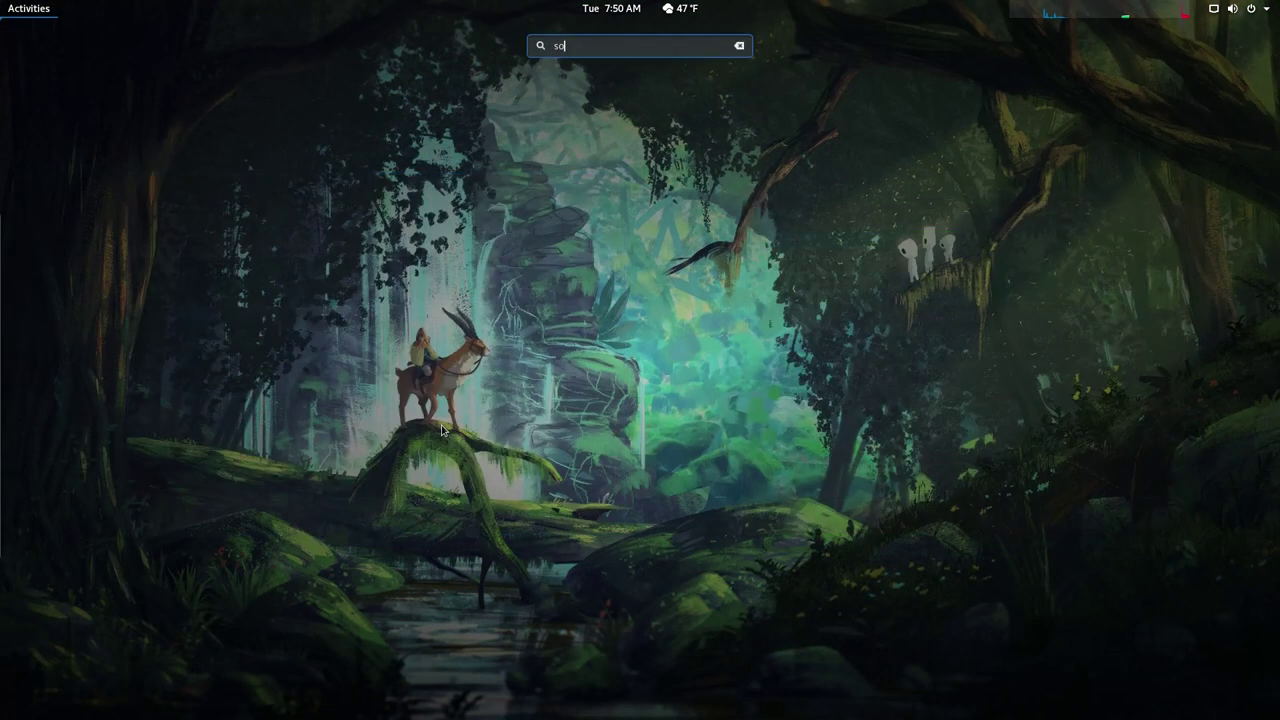
key("Return")
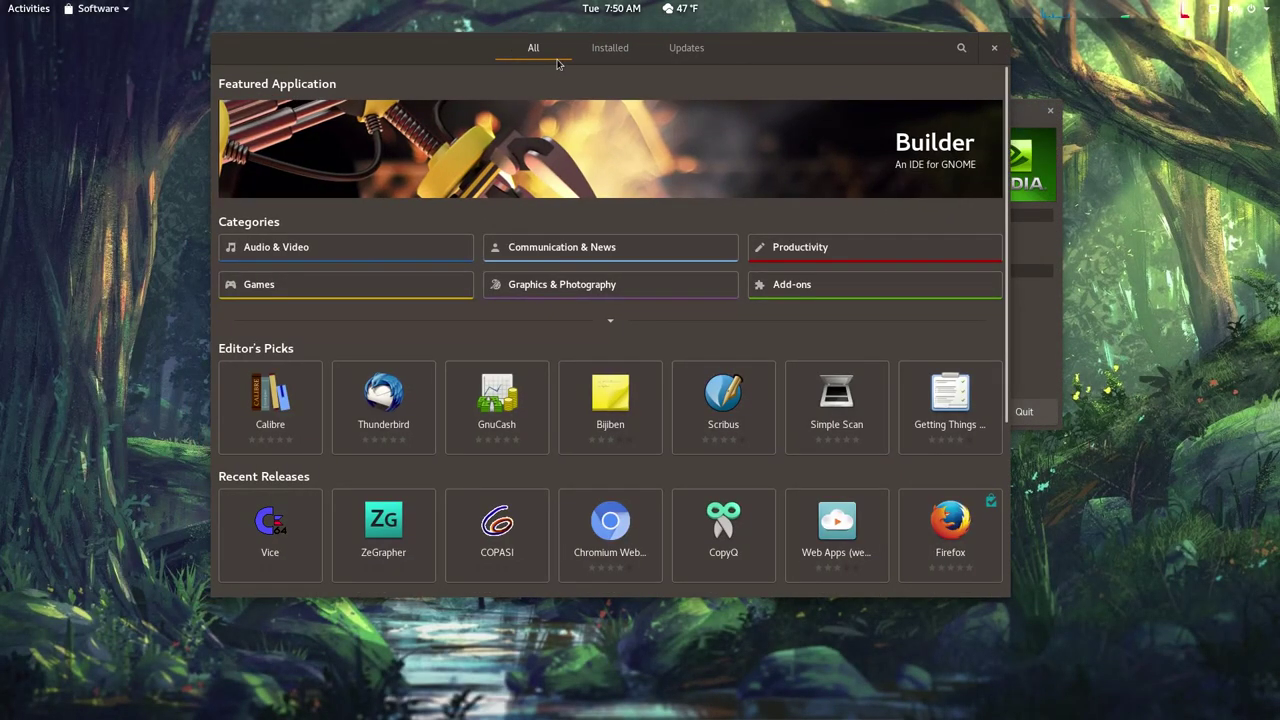
left_click(605, 50)
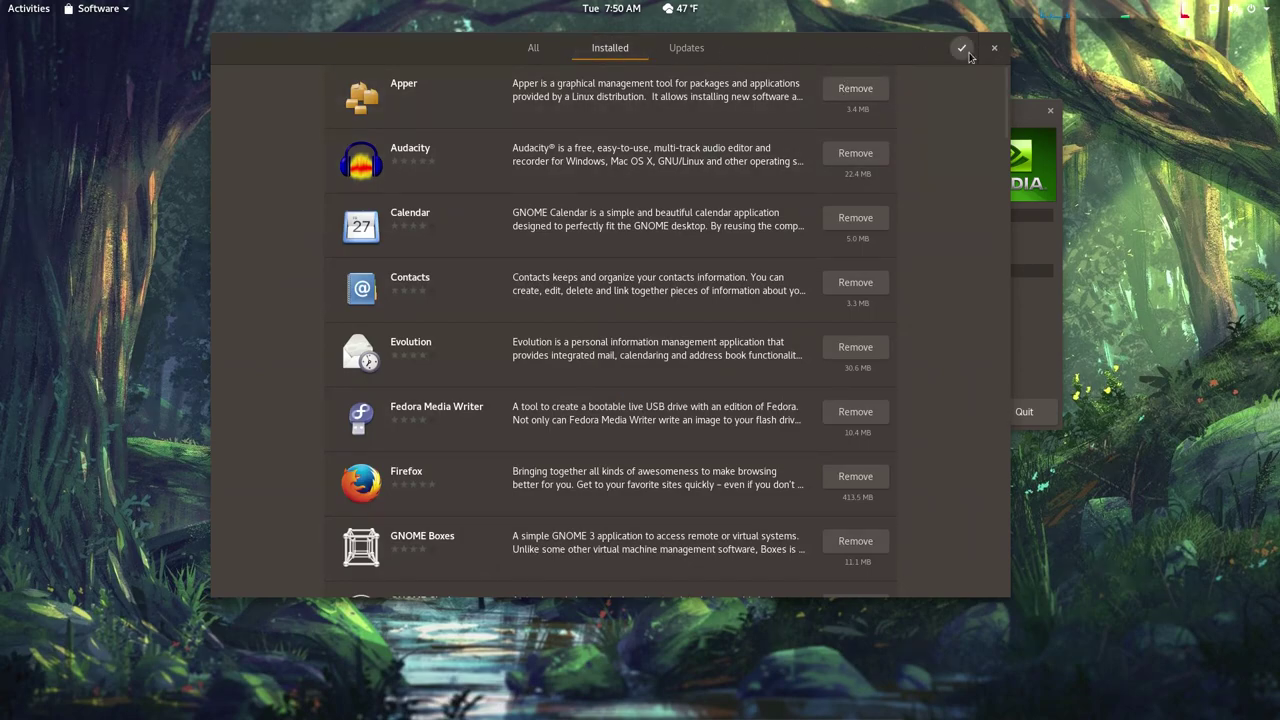
left_click(553, 49)
left_click(961, 48)
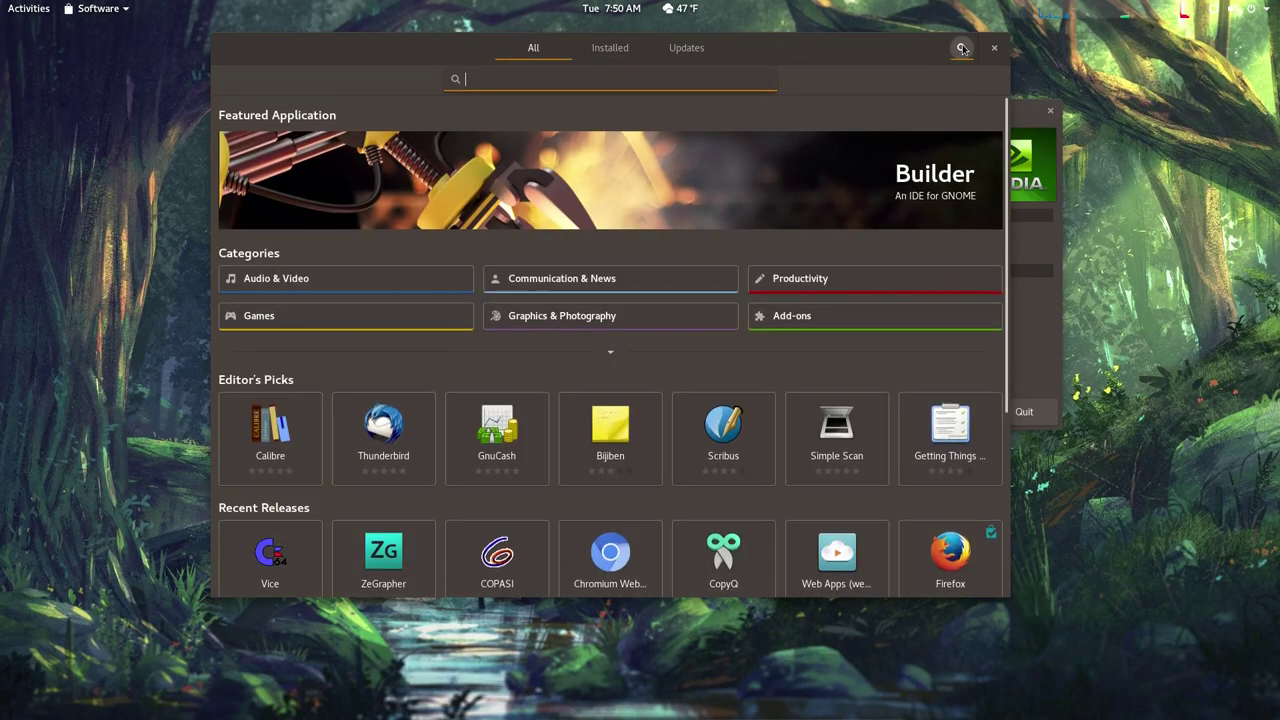
type("nvidia")
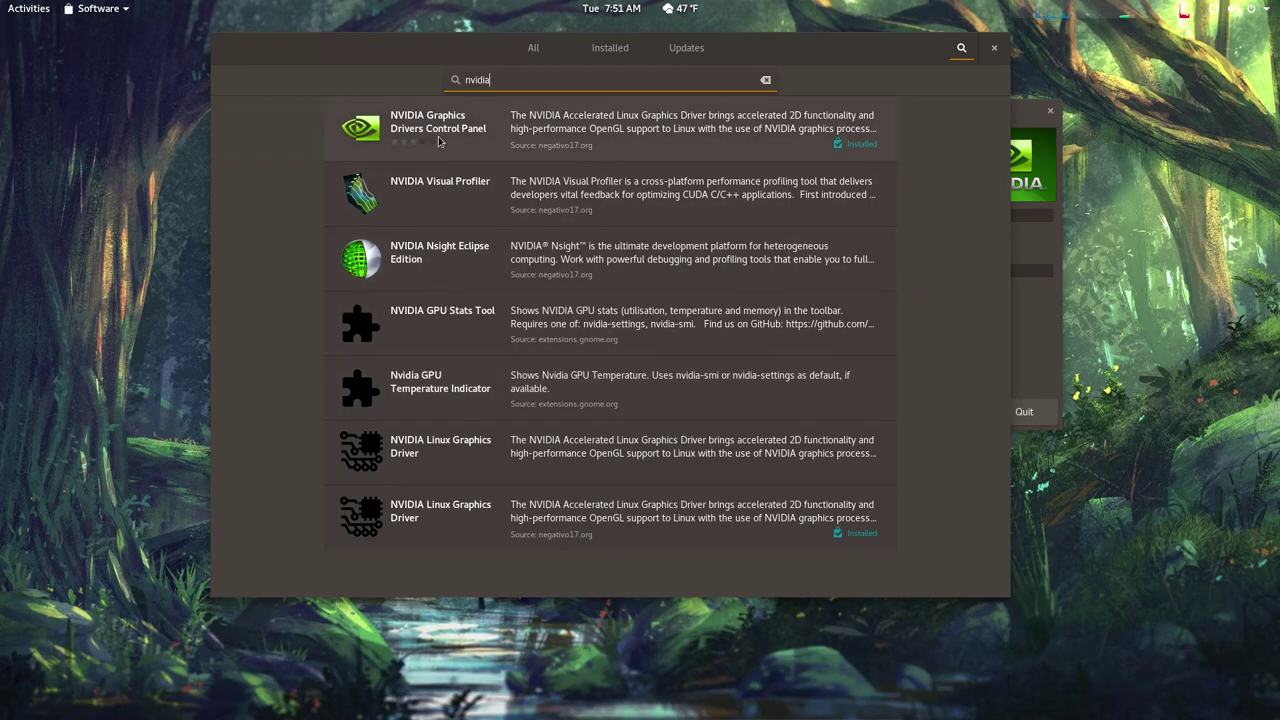
Step: Open Software Sources from the app menu to see the negativo17 - Nvidia repository
left_click(31, 10)
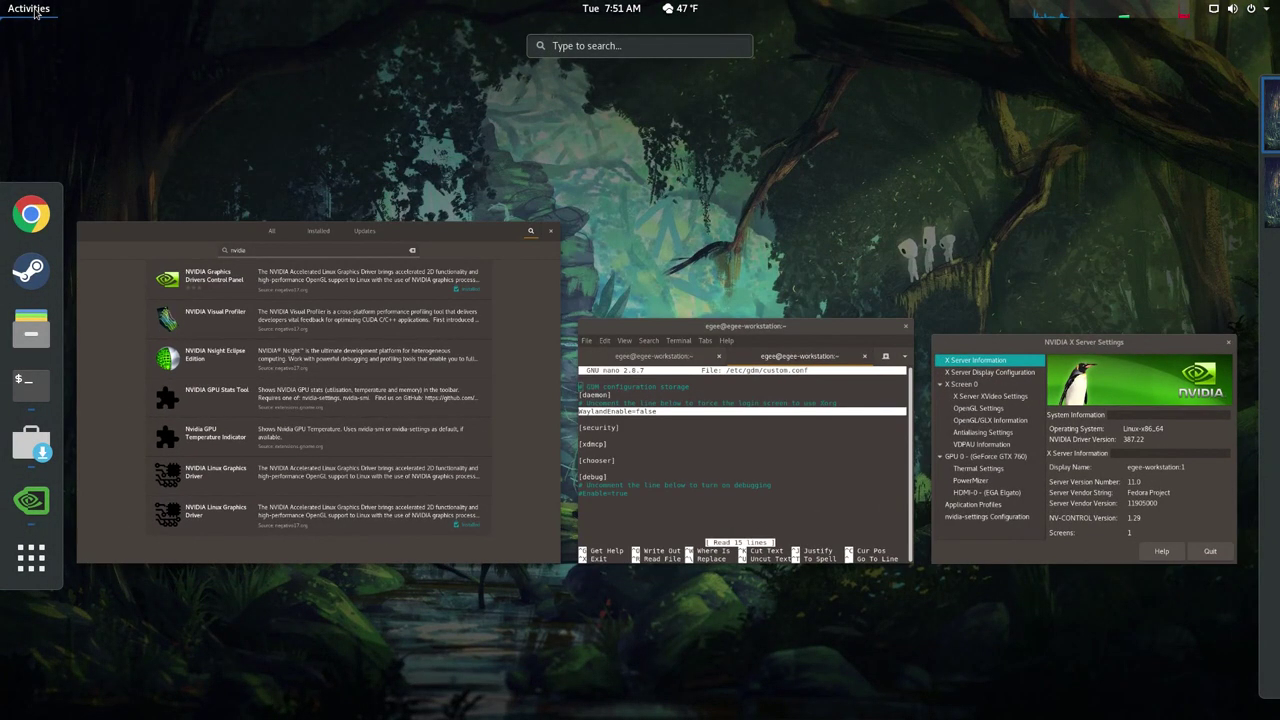
left_click(31, 10)
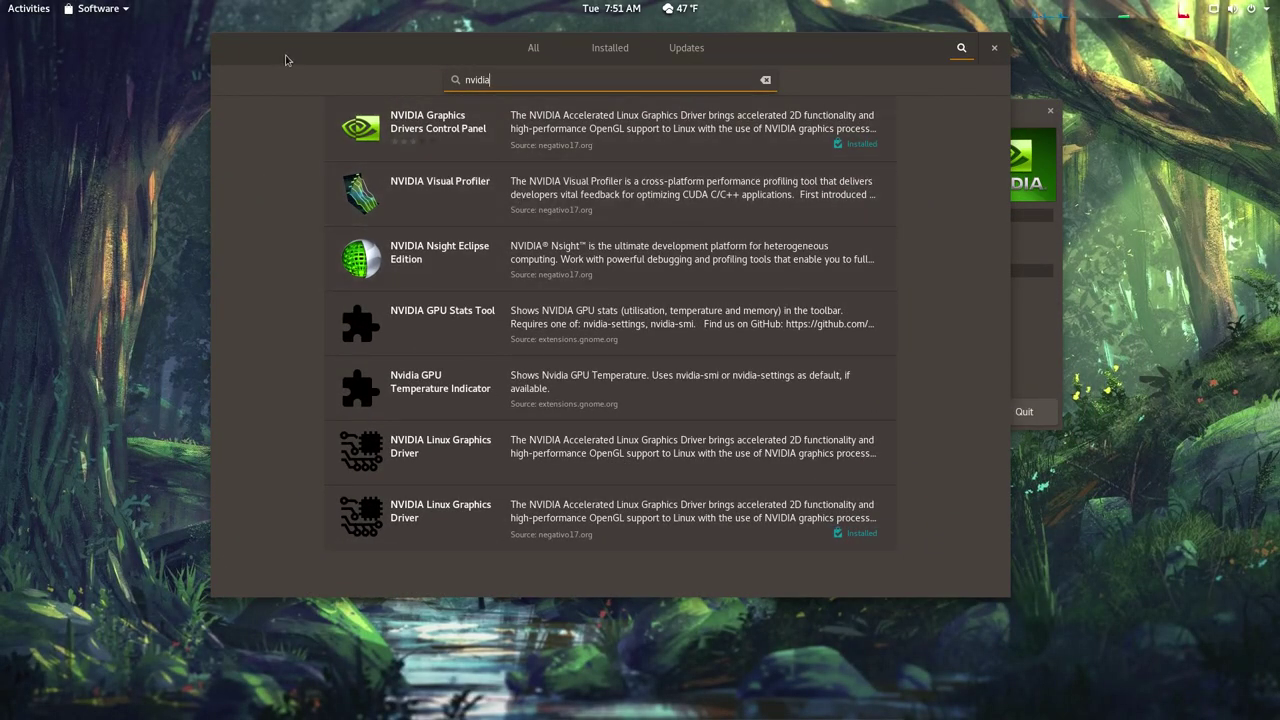
left_click(105, 8)
left_click(148, 50)
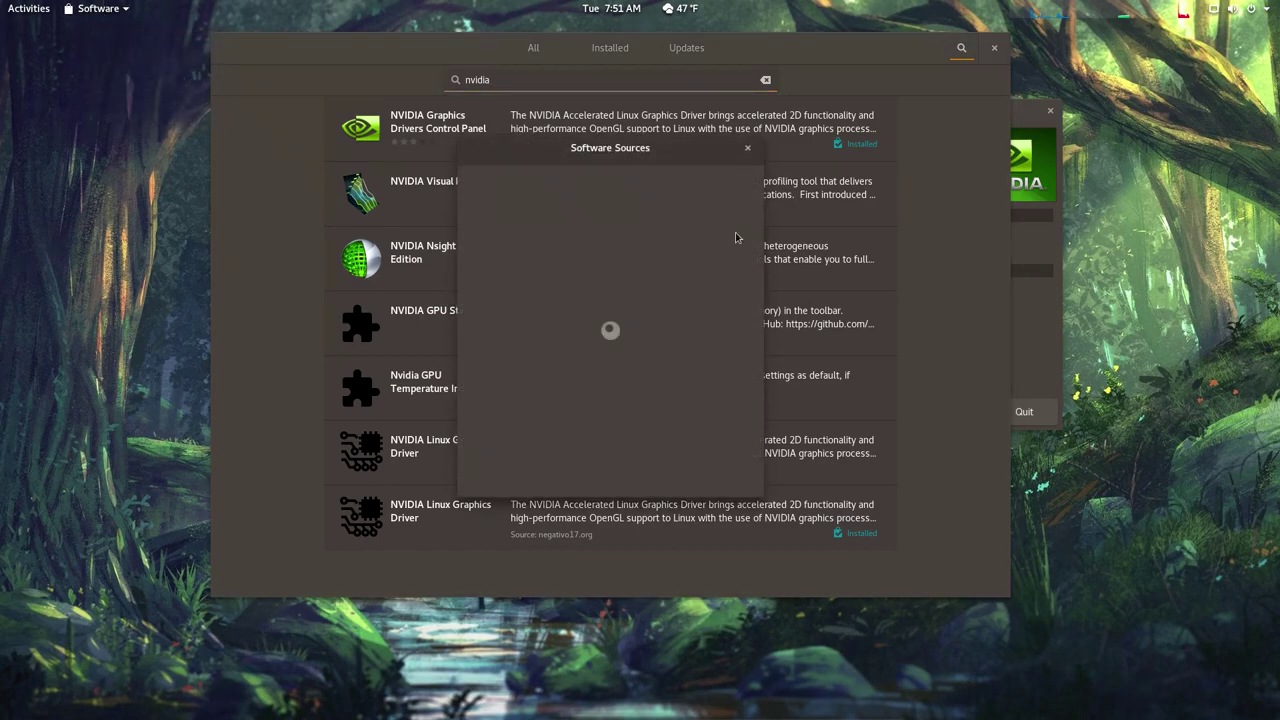
scroll(690, 286, "down", 2)
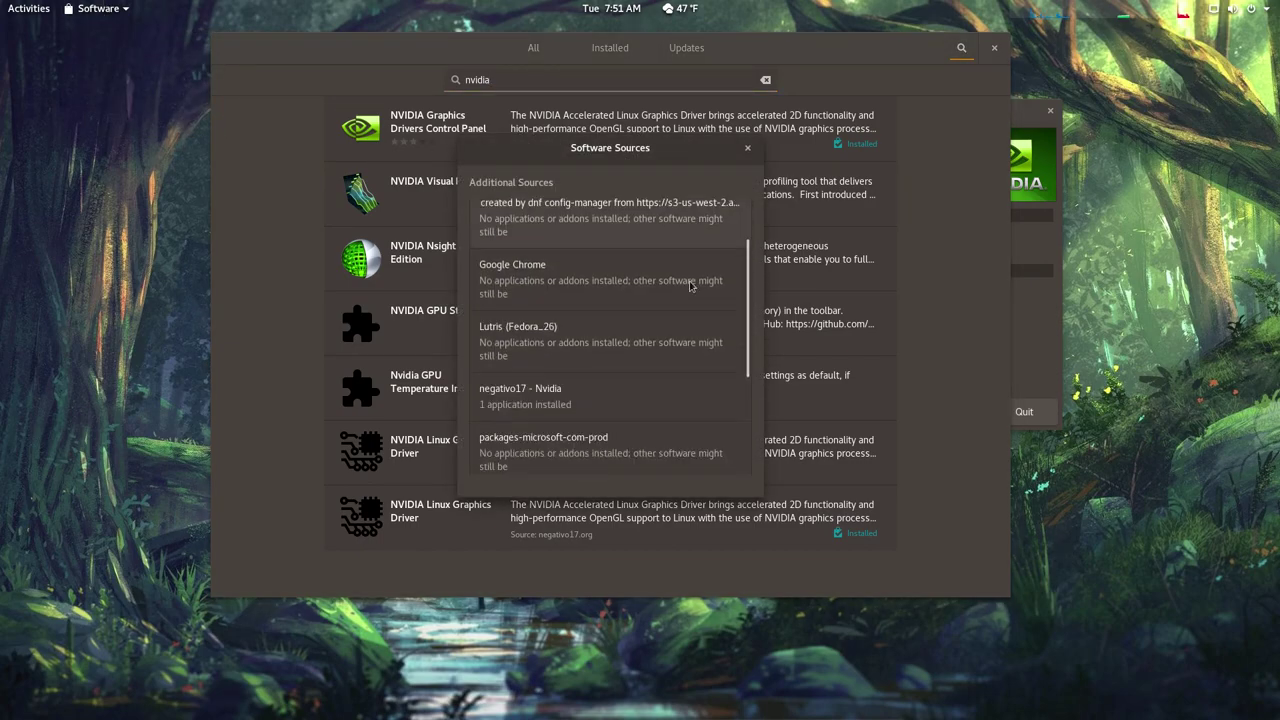